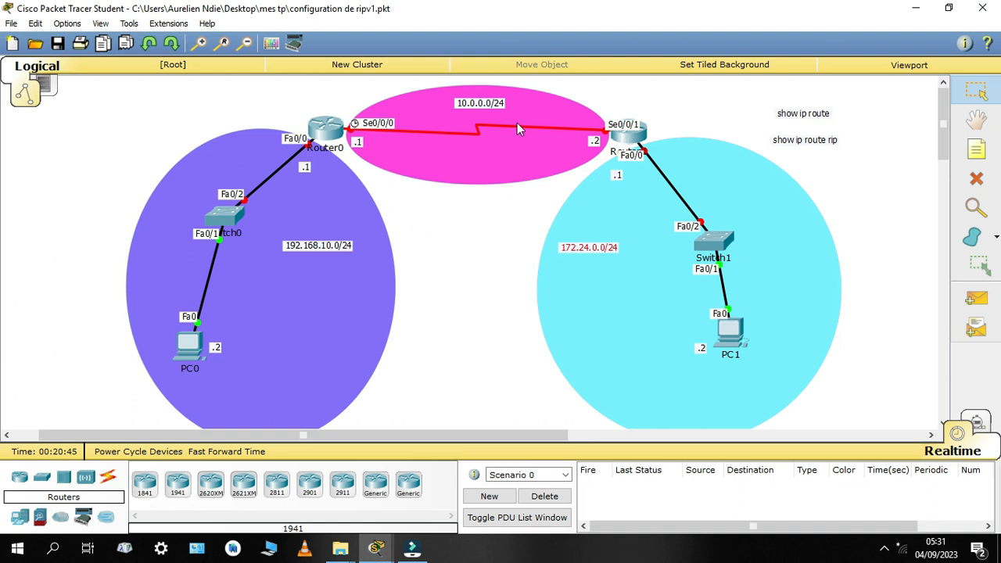
Move the 10.0.0.0/24 label slightly up and to the left within the pink network area
mouse_move(483, 111)
left_mouse_down()
mouse_move(445, 104)
mouse_move(472, 104)
left_mouse_up()
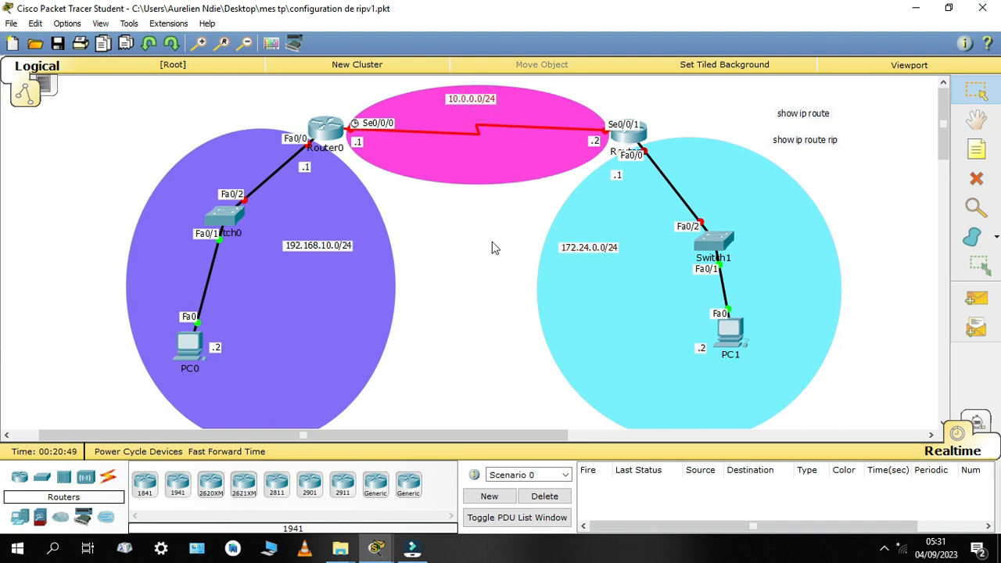
left_click(475, 219)
Decline the initial configuration dialog in Router0's command line and enter global configuration mode
left_click(333, 119)
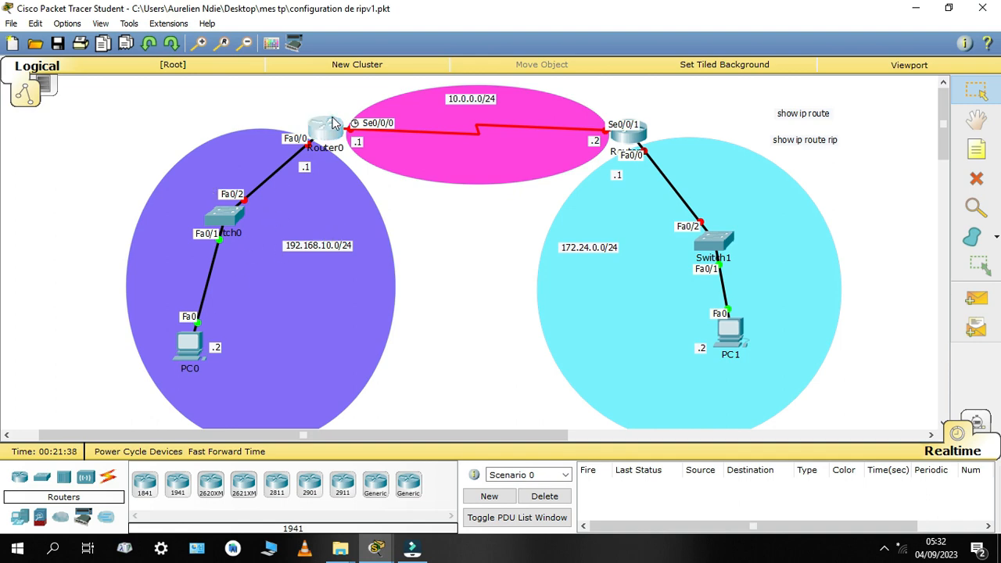
left_click_drag(480, 84, 642, 60)
left_click(668, 73)
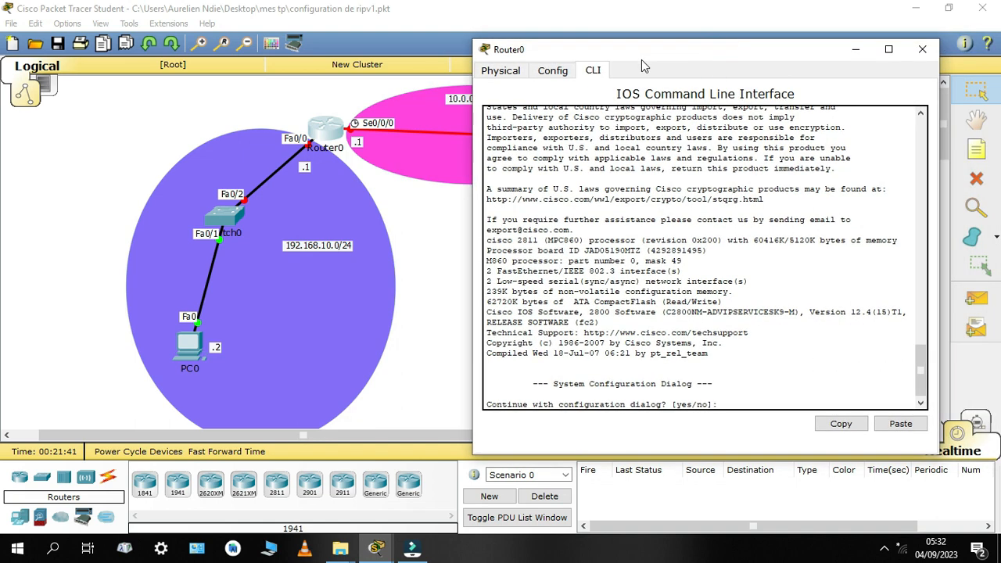
type("no")
key("Return")
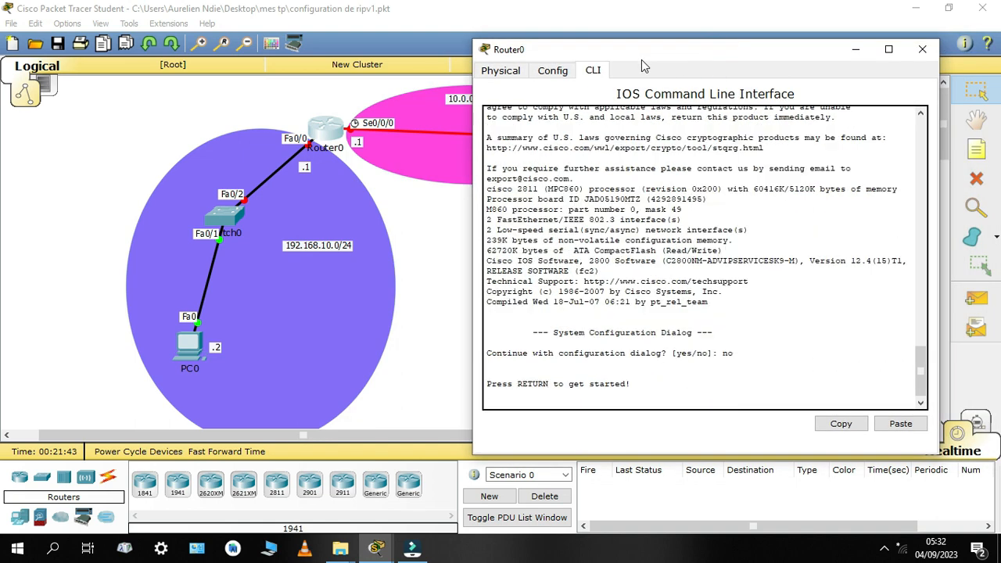
key("Return")
type("en")
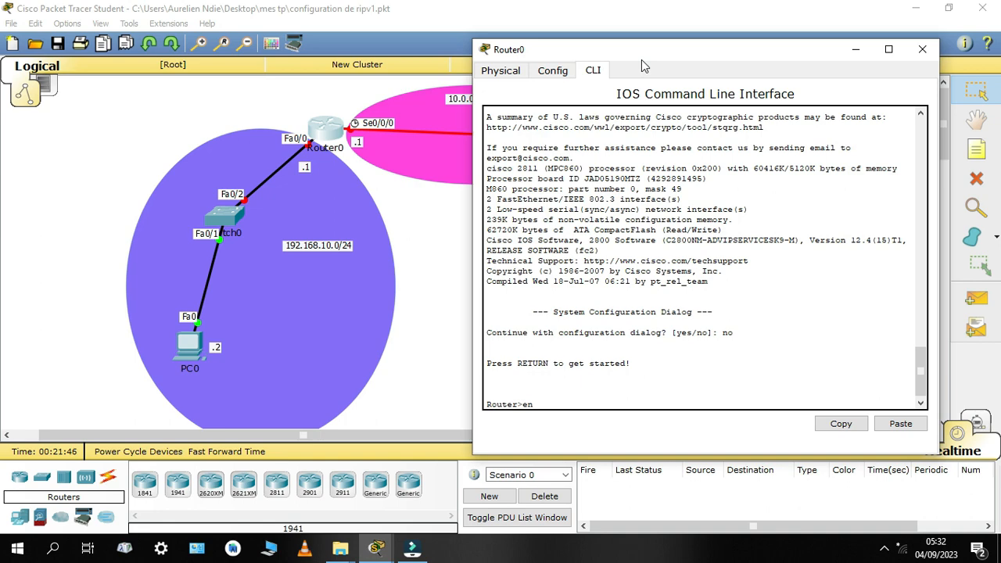
key("Return")
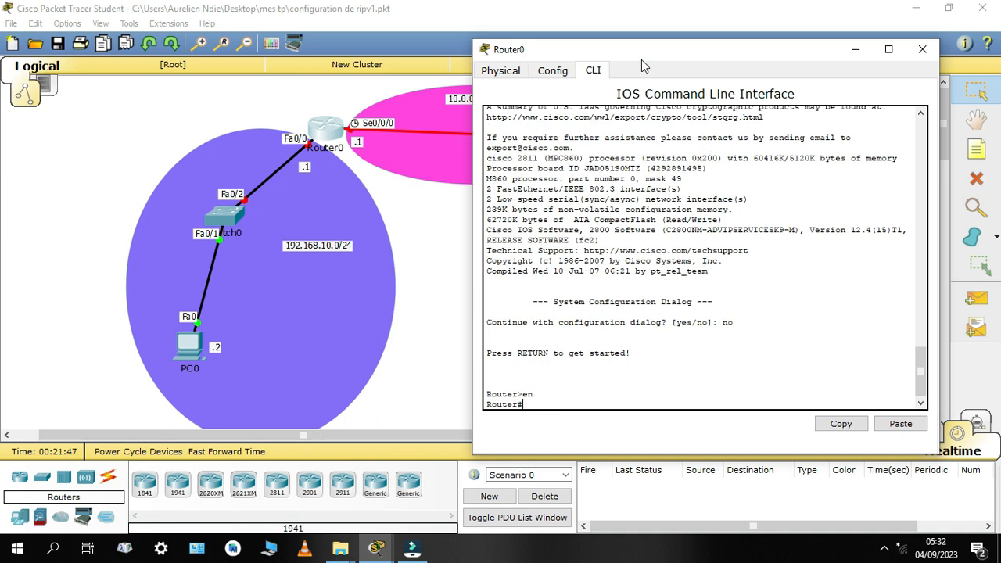
type("conf t")
key("Return")
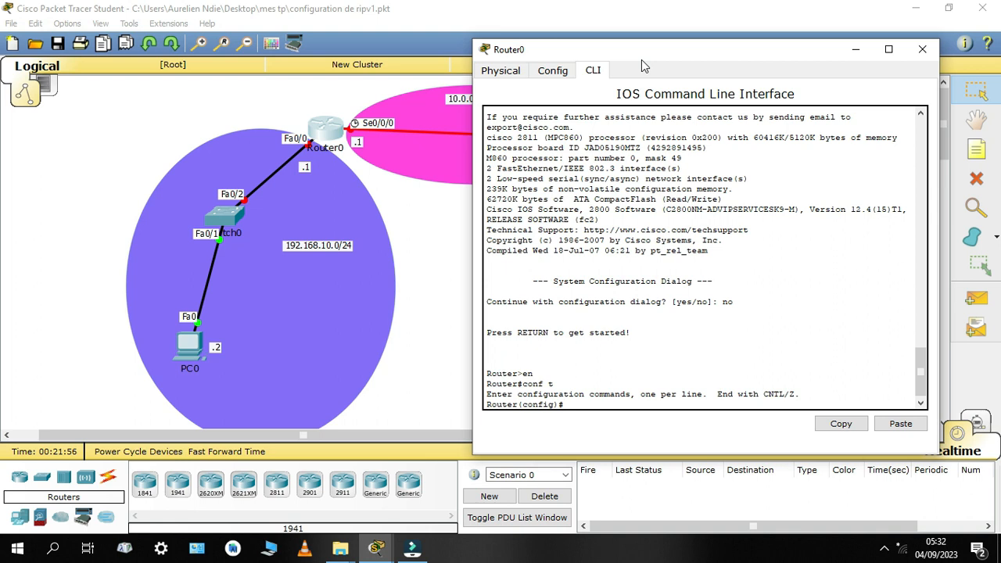
Enter interface configuration for FastEthernet 0/0 on Router0 and begin its ip address command
type("interface fast")
key("Tab")
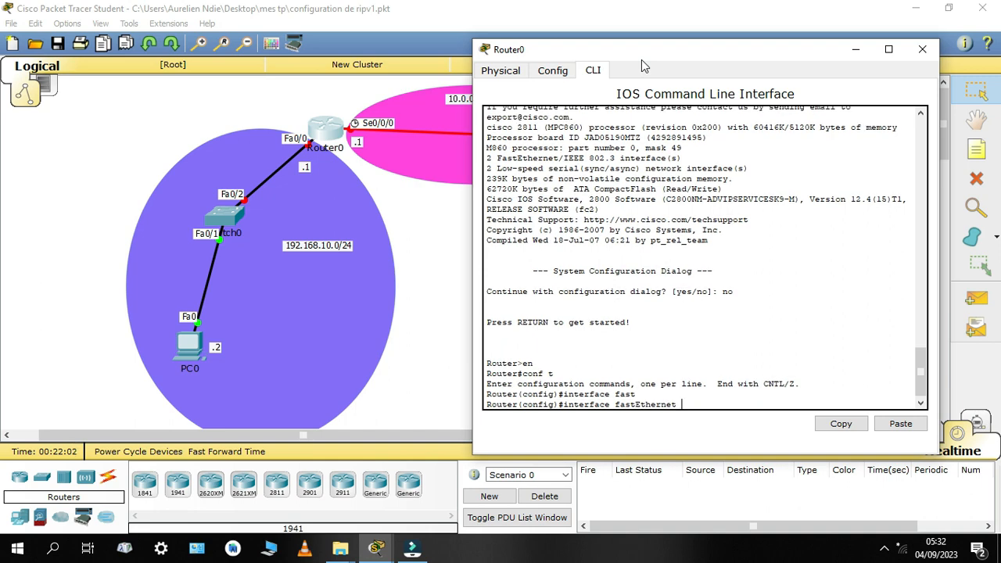
type("0/0")
key("Return")
type("ip")
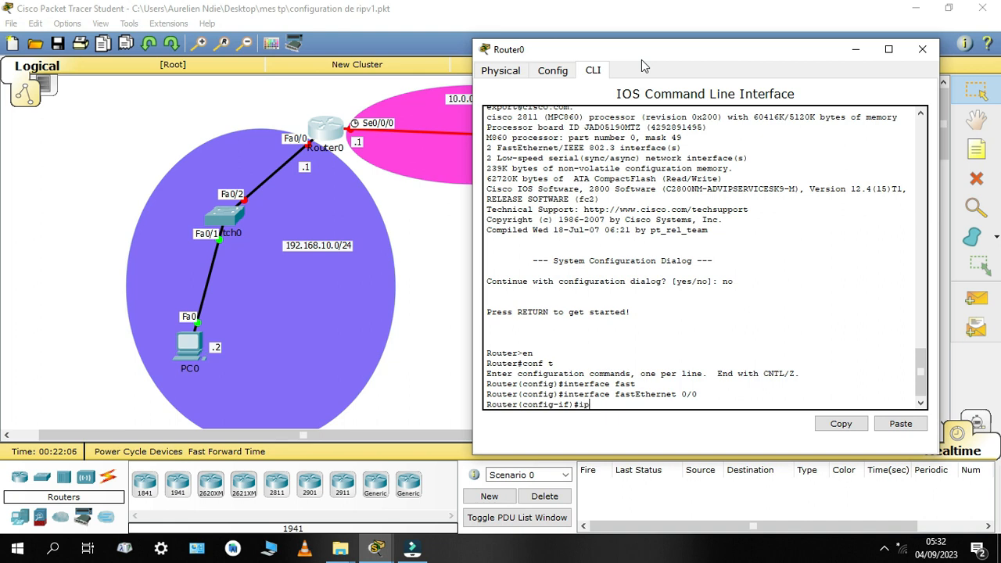
type(" address")
Move the 192.168.10.0/24 label up towards Router0 and nudge the .1 label closer to Fa0/0
left_click_drag(317, 247, 326, 210)
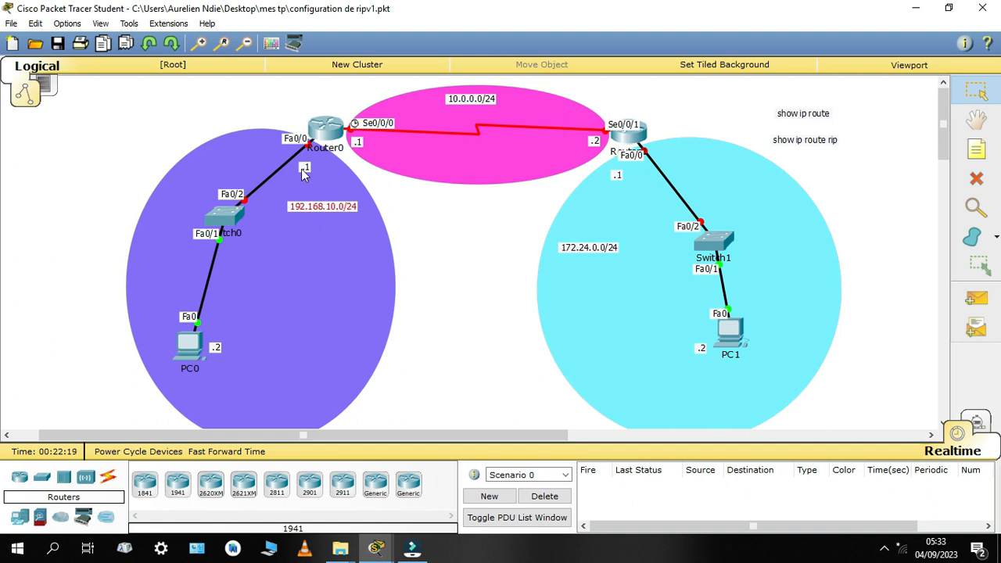
left_click_drag(307, 172, 311, 167)
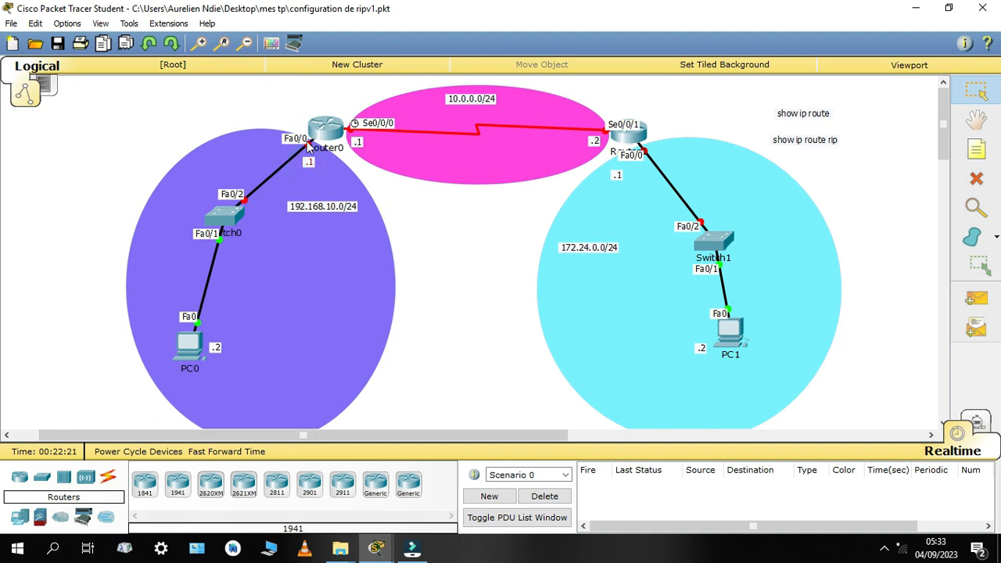
Assign 192.168.10.1 with mask 255.255.255.0 to Router0's FastEthernet 0/0 and enable the interface
left_click(329, 134)
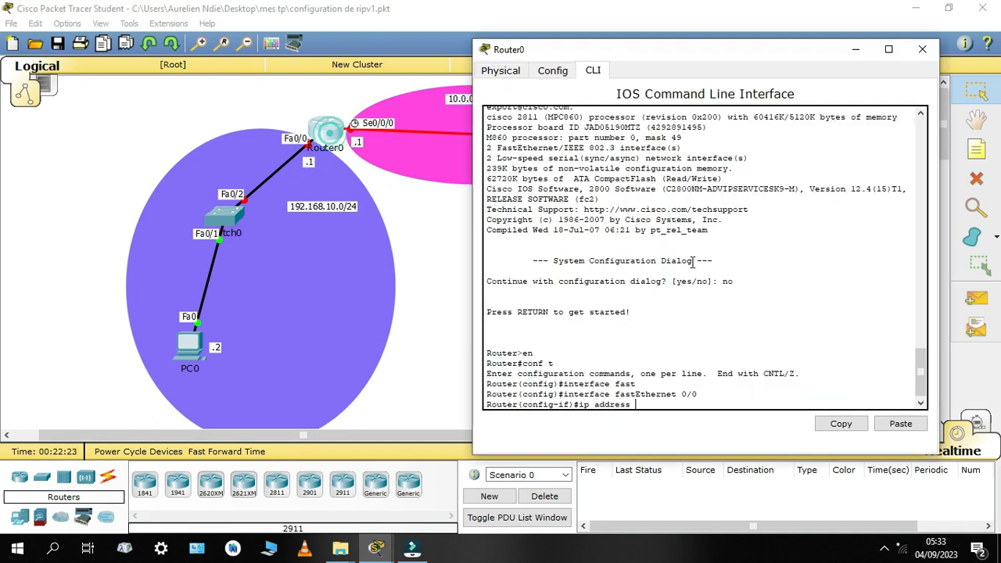
type("192")
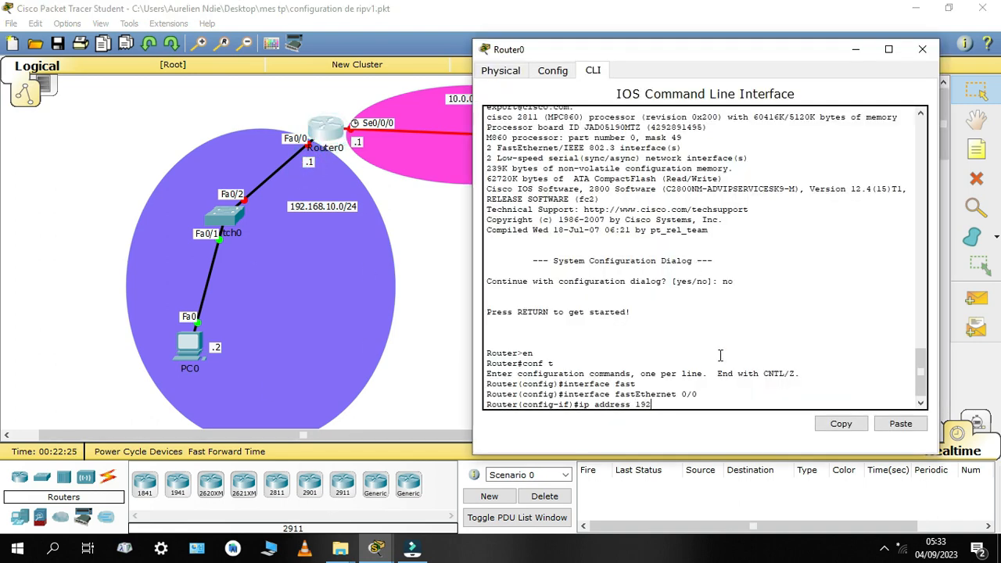
type(".168.10.1")
type("255.255.255.0")
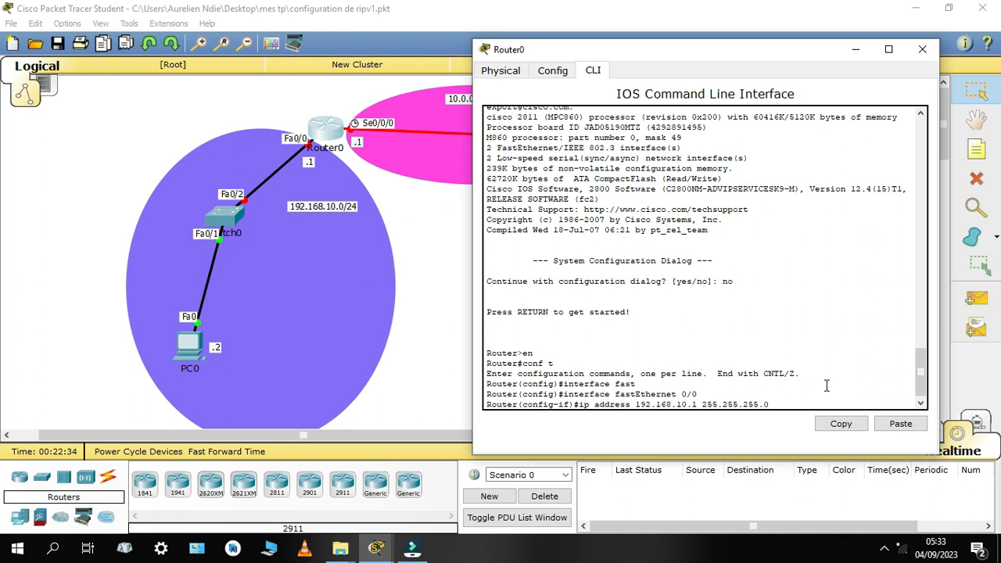
key("Return")
type("no s")
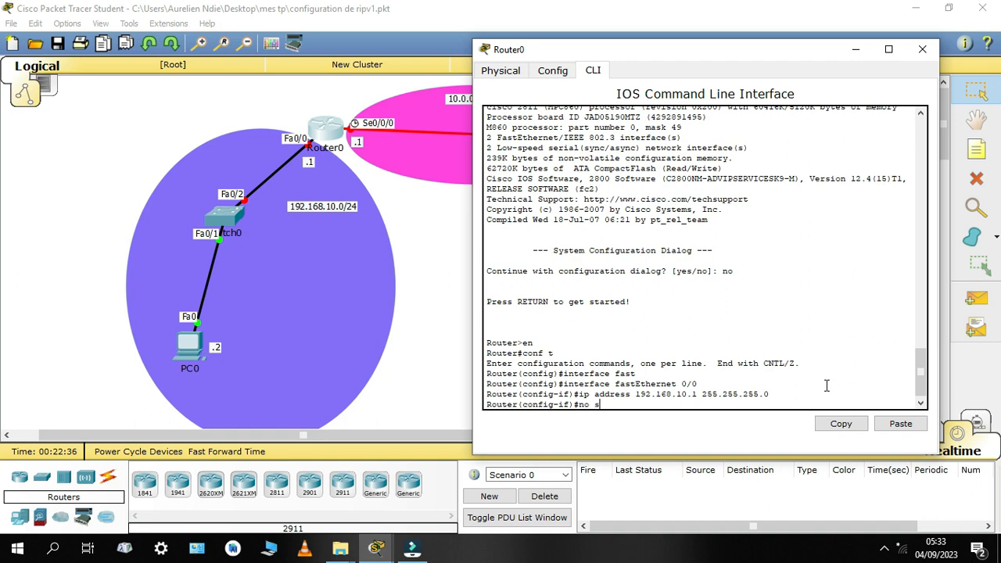
type("hutdown")
key("Return")
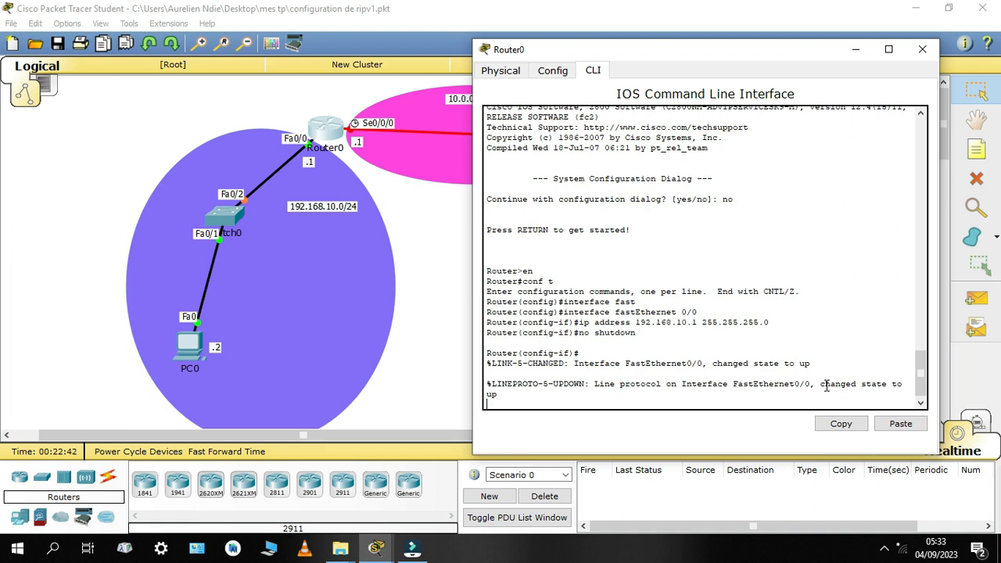
key("Return")
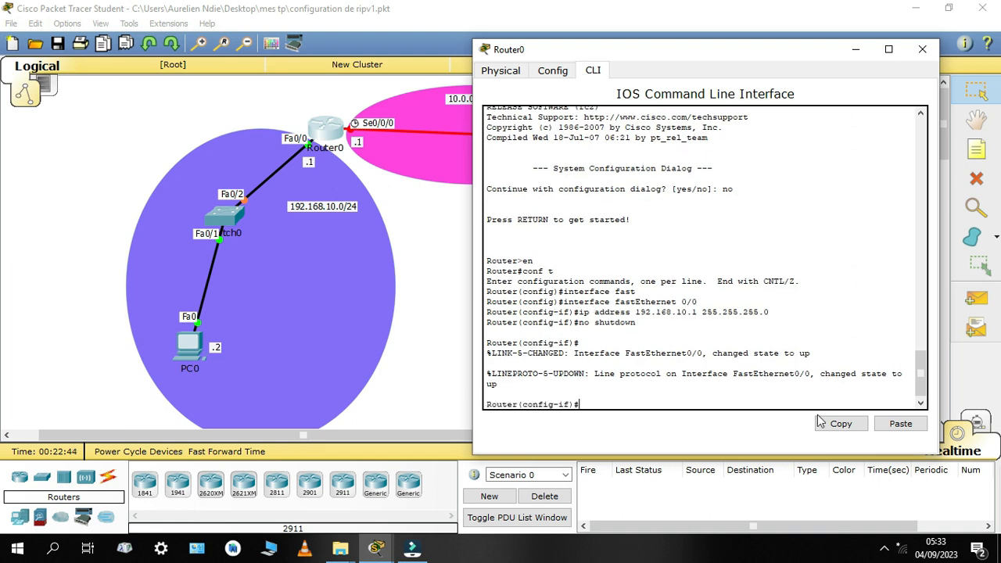
Configure Router0's Serial 0/0/0 interface with IP address 10.0.0.1, mask 255.255.255.0, and enable it
type("exit")
key("Return")
type("int")
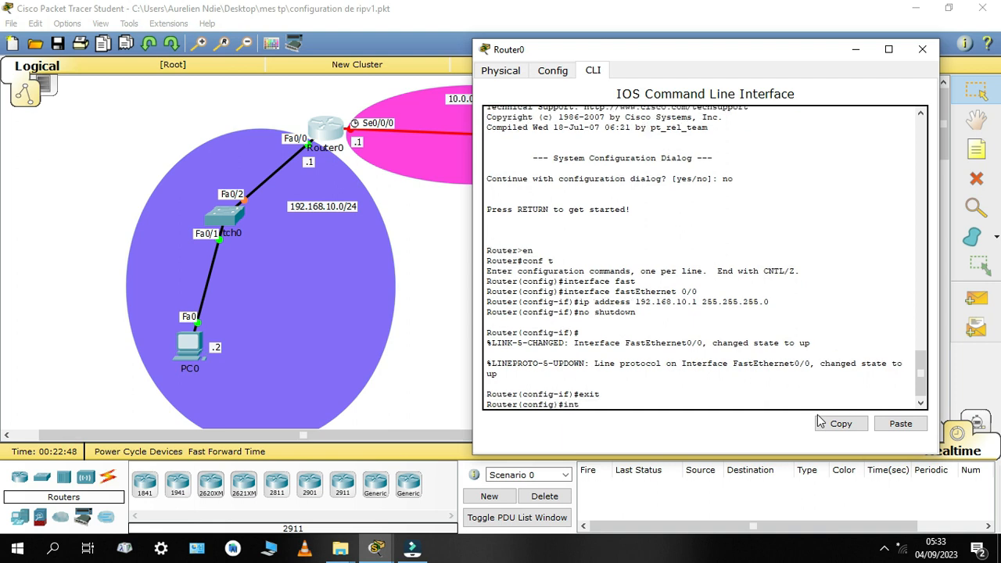
type("erface serial 0/0/0")
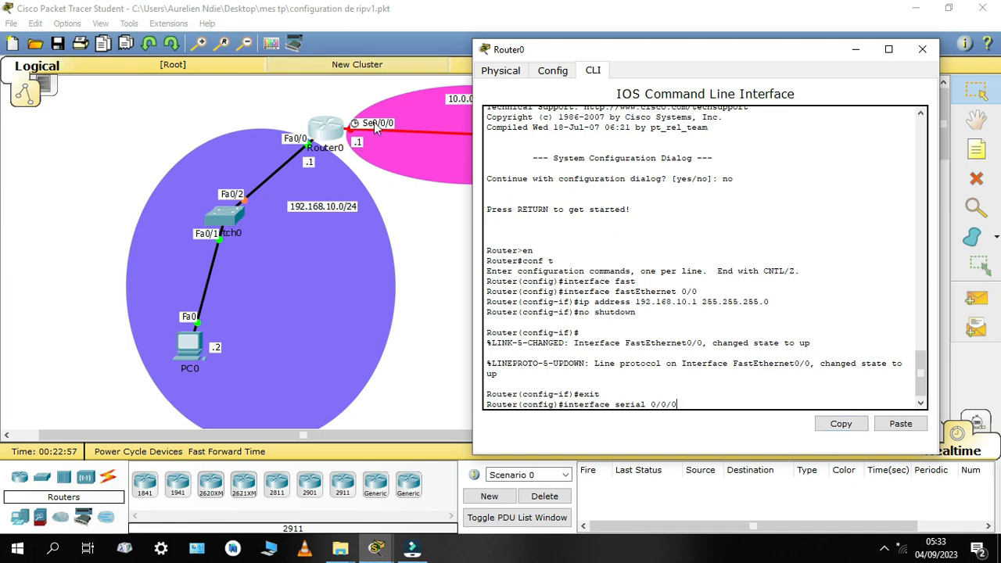
left_click_drag(692, 44, 731, 35)
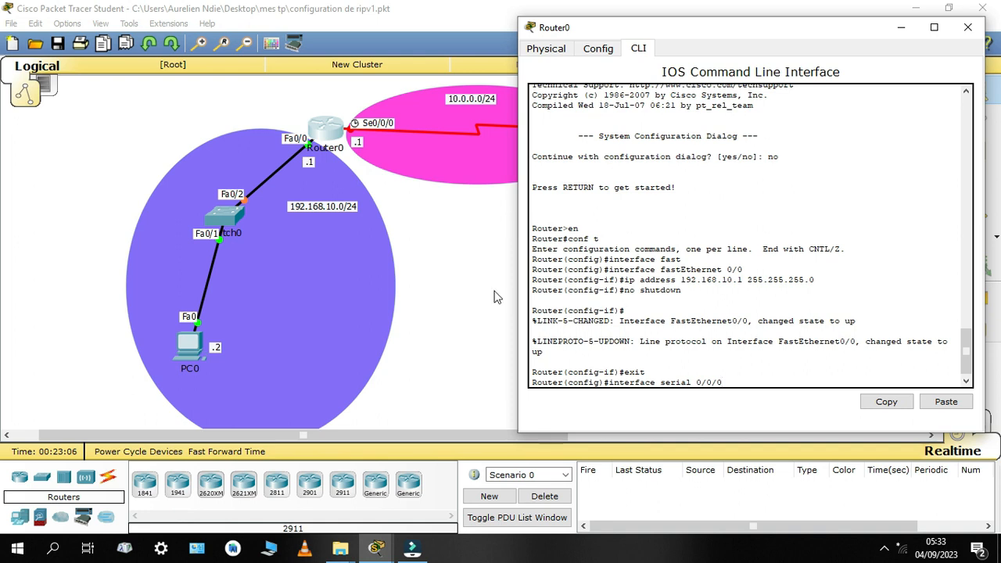
key("Return")
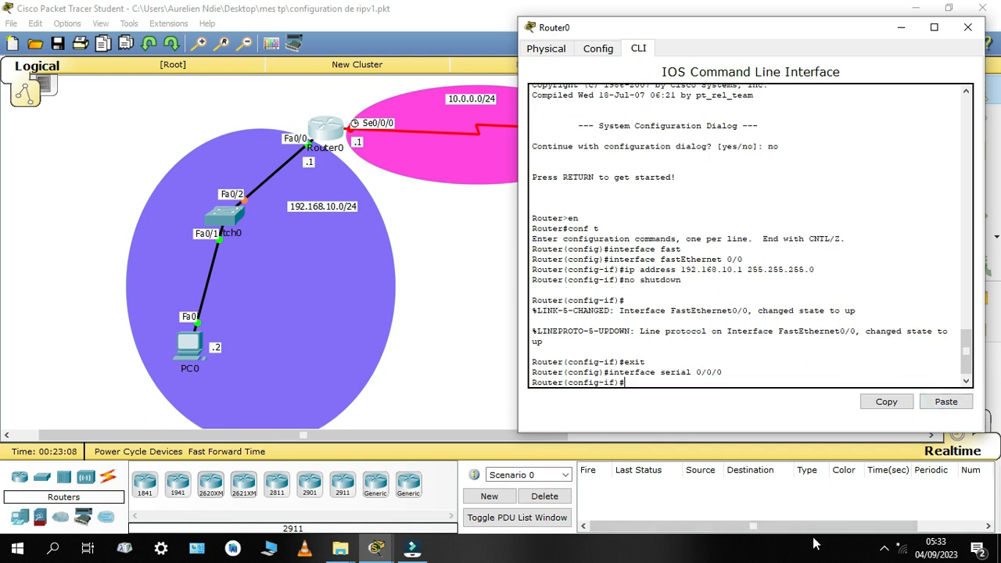
type("ip address 10.0.0.1 255.")
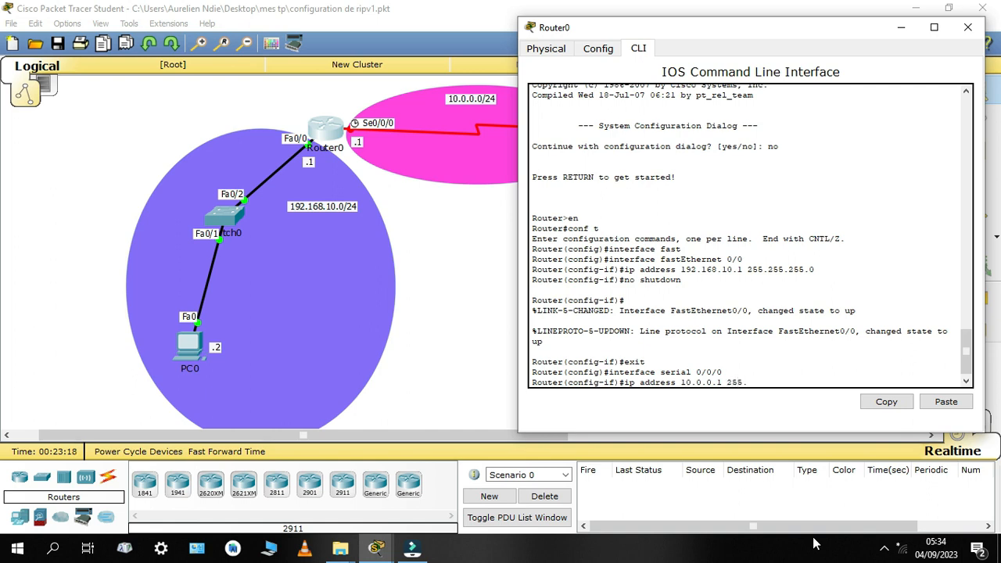
type("255.255.0")
key("Return")
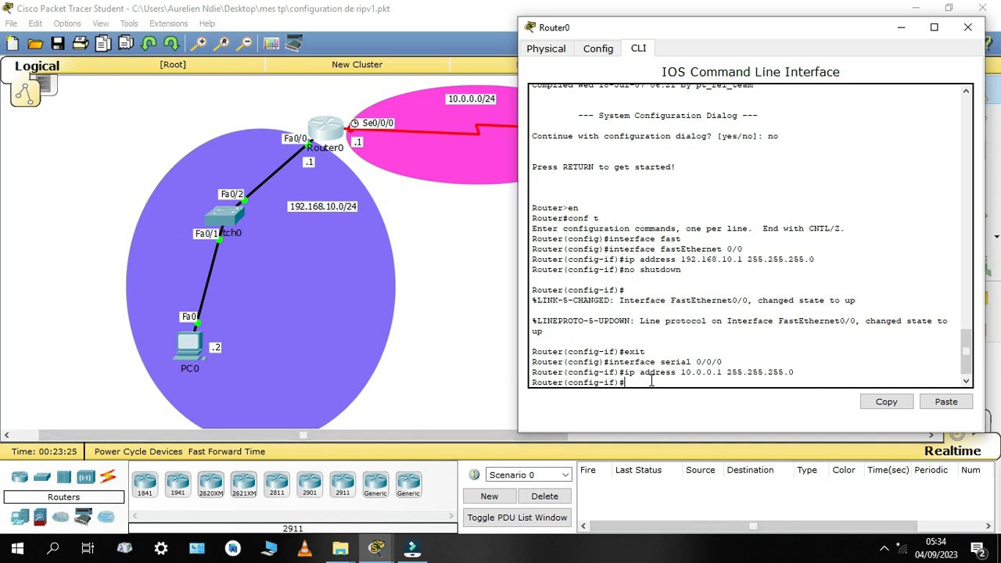
type("no shutdown")
key("Return")
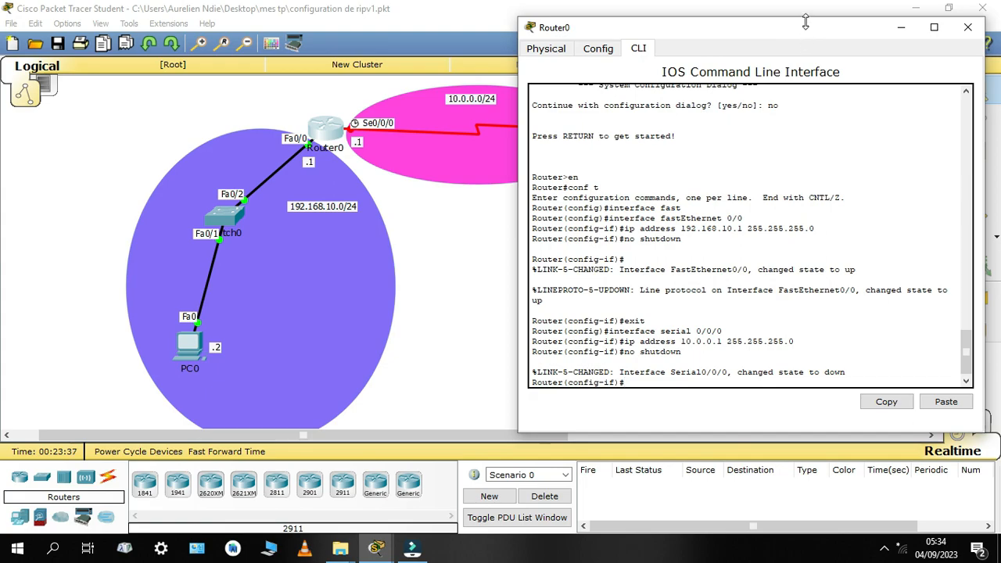
Open Router1's command line and place its window so that Router1's side of the topology stays uncovered
left_click_drag(804, 33, 457, 324)
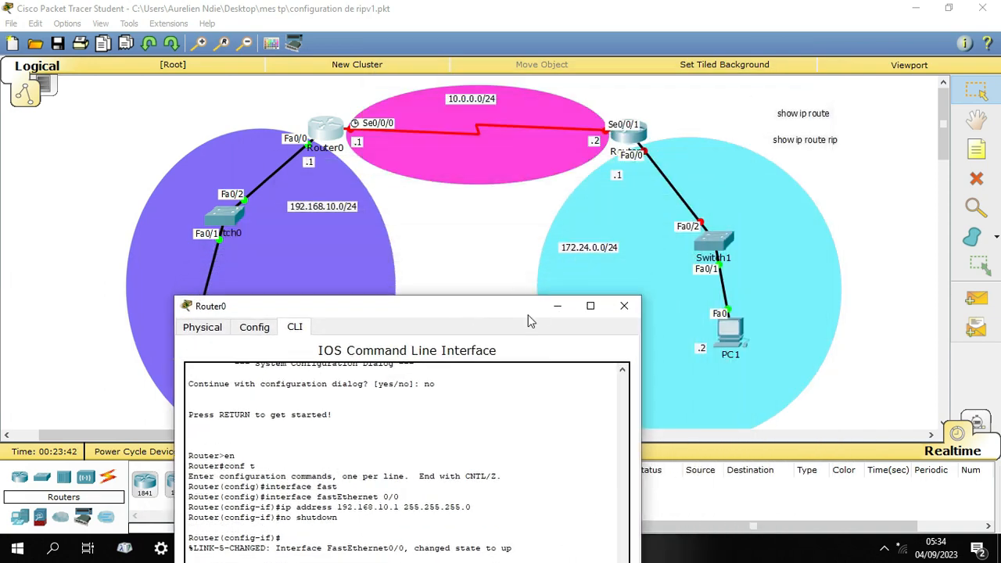
left_click(564, 270)
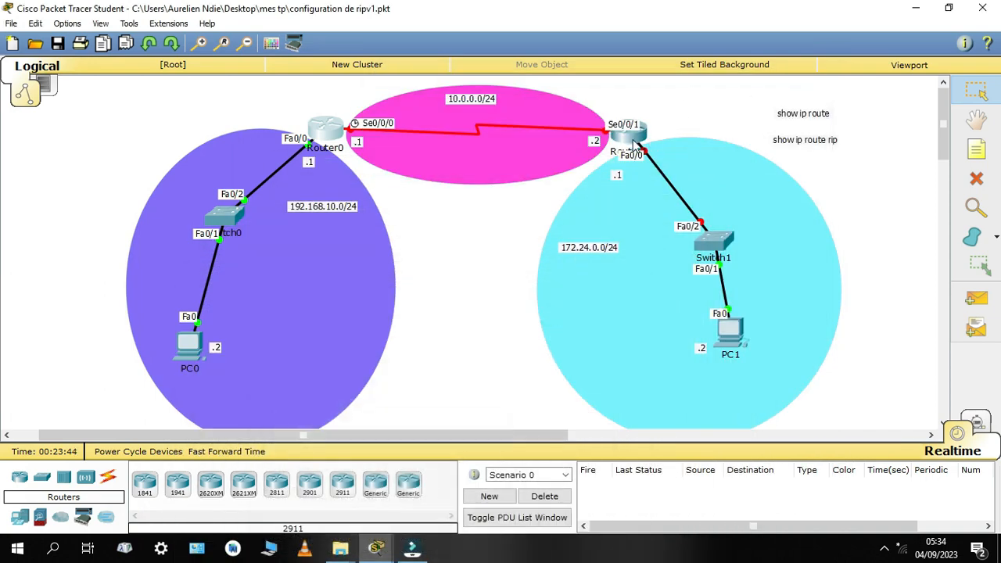
left_click(633, 139)
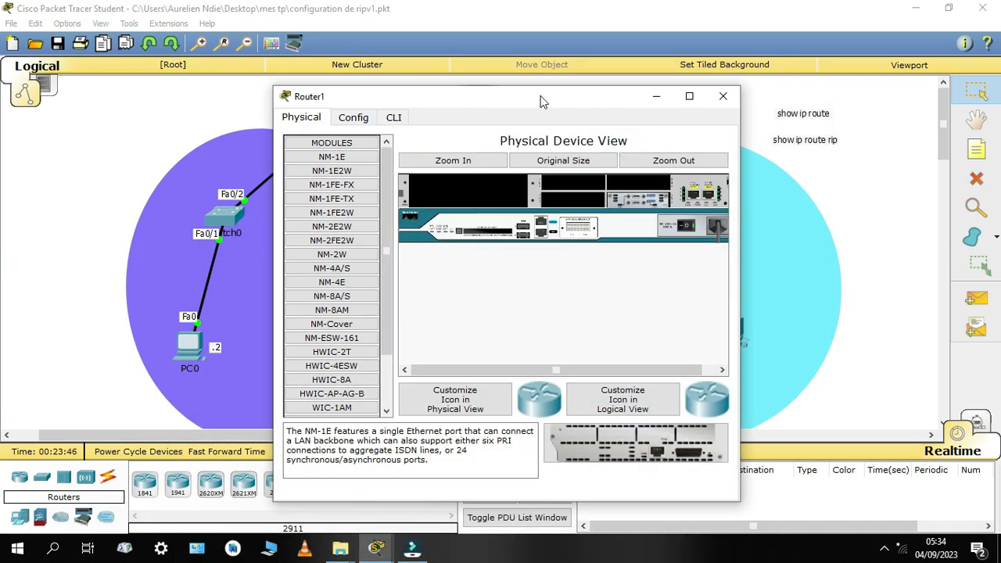
left_click_drag(545, 101, 657, 400)
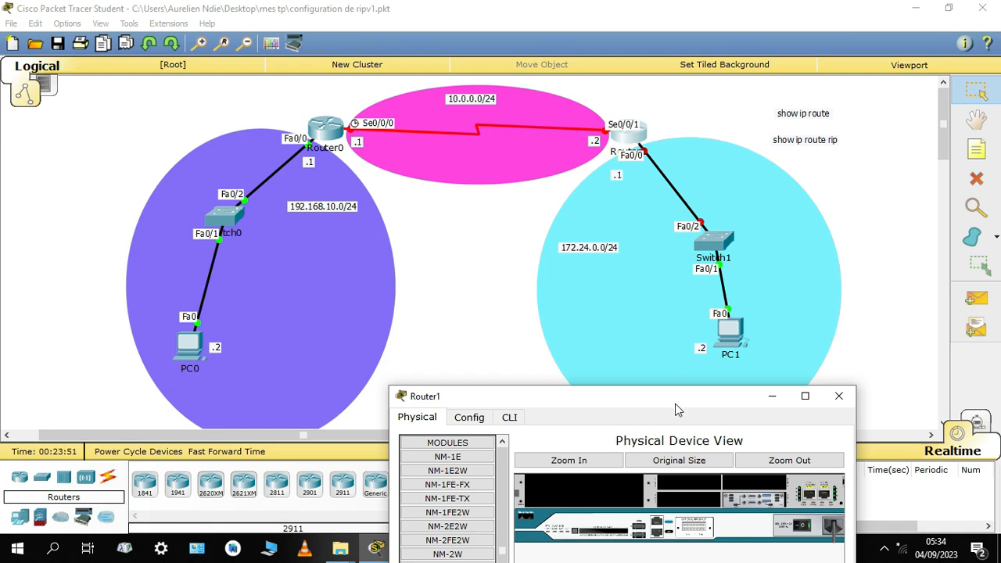
left_click_drag(677, 399, 327, 59)
left_click(576, 105)
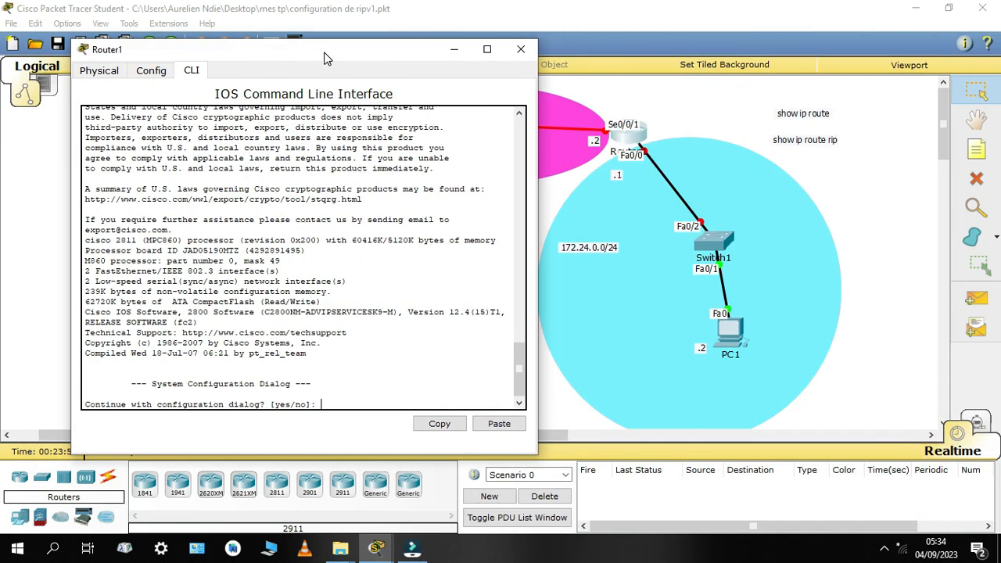
Decline the initial configuration dialog on Router1 and enter global configuration mode
type("no")
key("Return")
key("Return")
type("er>e")
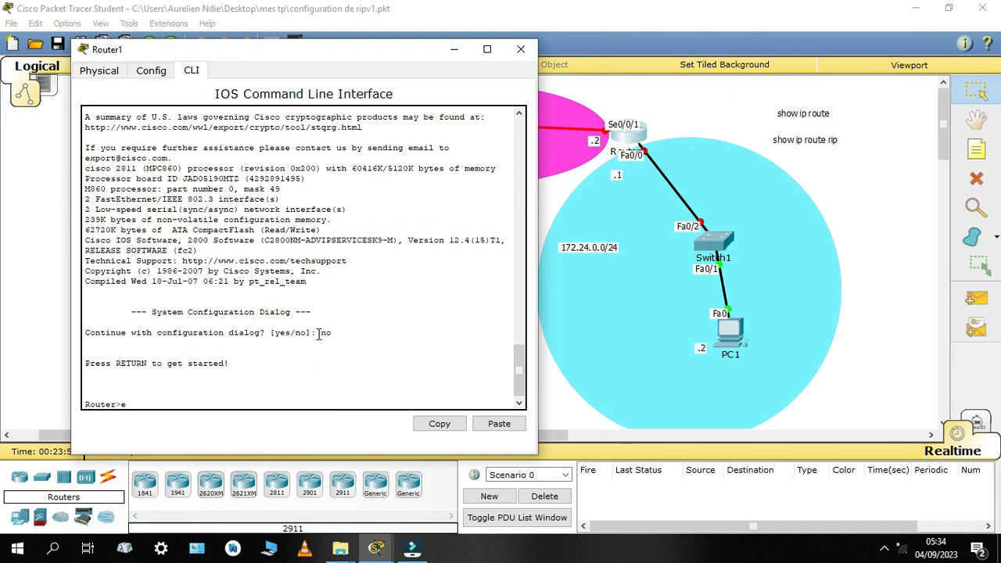
type("n")
key("Return")
type("conf")
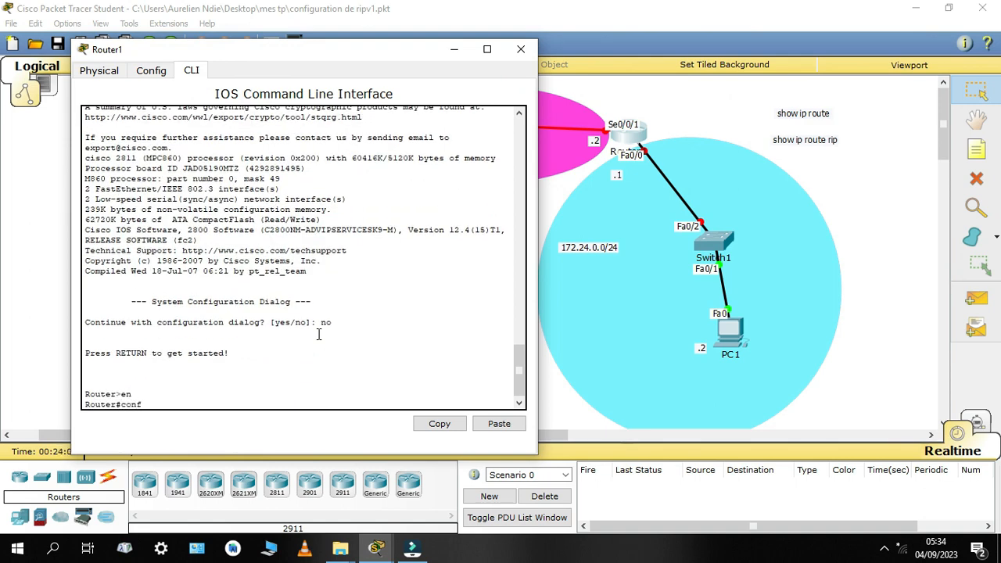
type(" t")
key("Return")
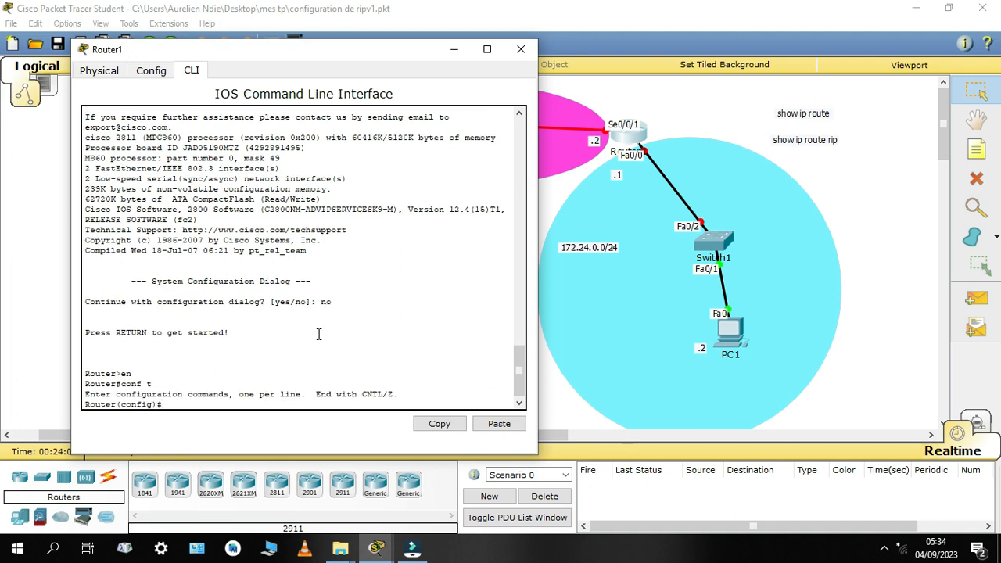
Configure Router1's Serial 0/0/1 interface with IP address 10.0.0.2, mask 255.255.255.0, and enable it
type("interface serial 0/0/1")
key("Return")
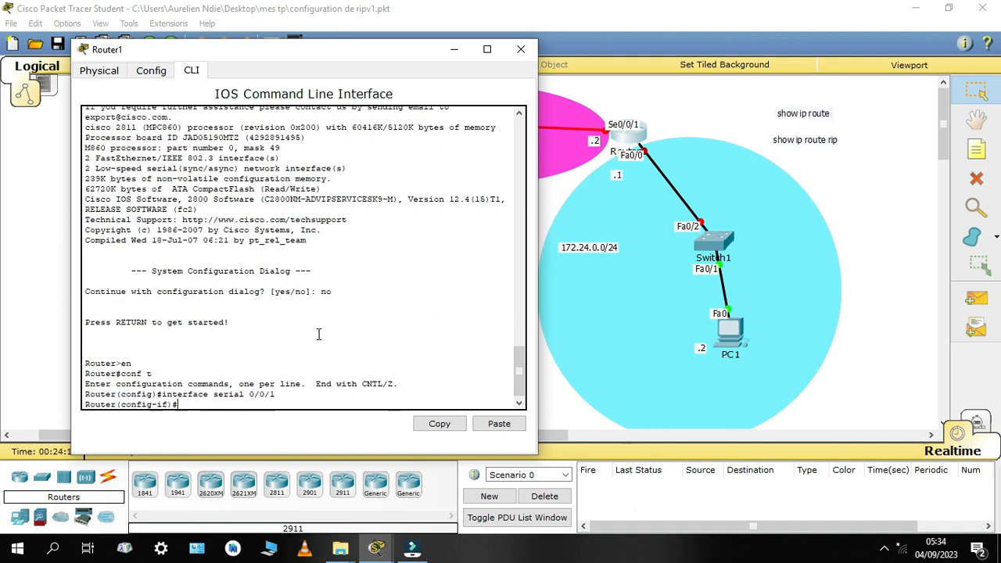
type("ip address 10.0.")
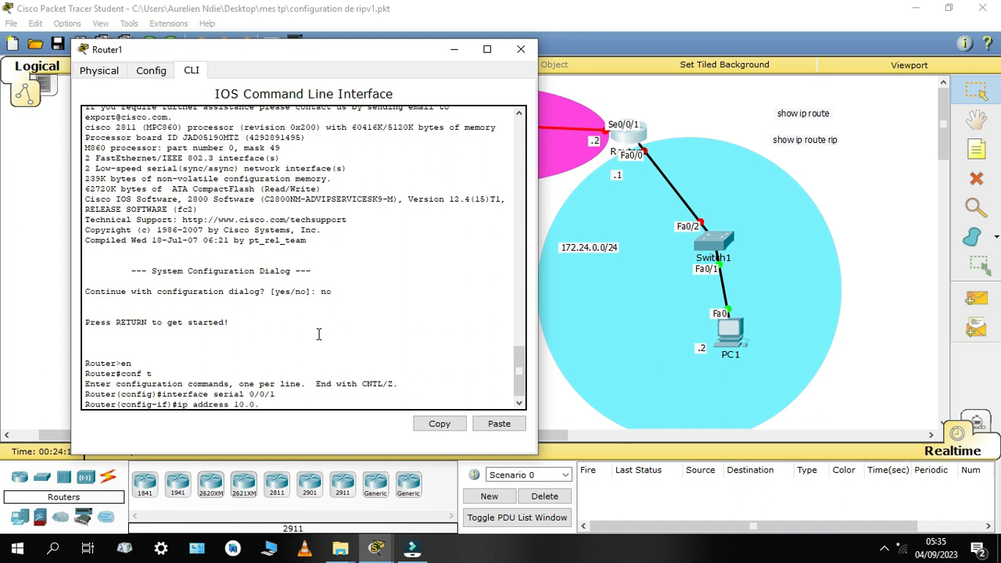
type("0.2")
left_click_drag(388, 48, 416, 246)
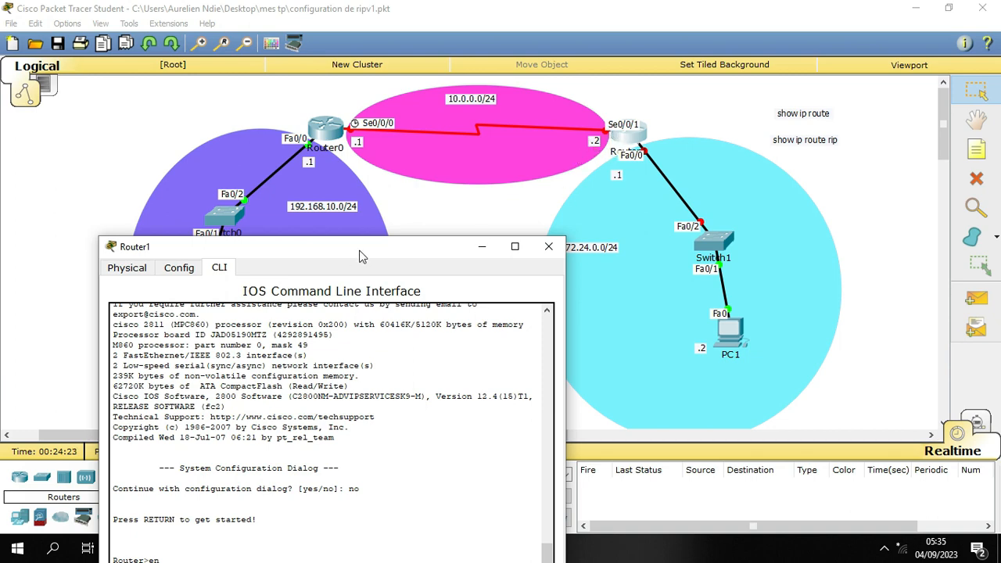
left_click_drag(360, 251, 326, 40)
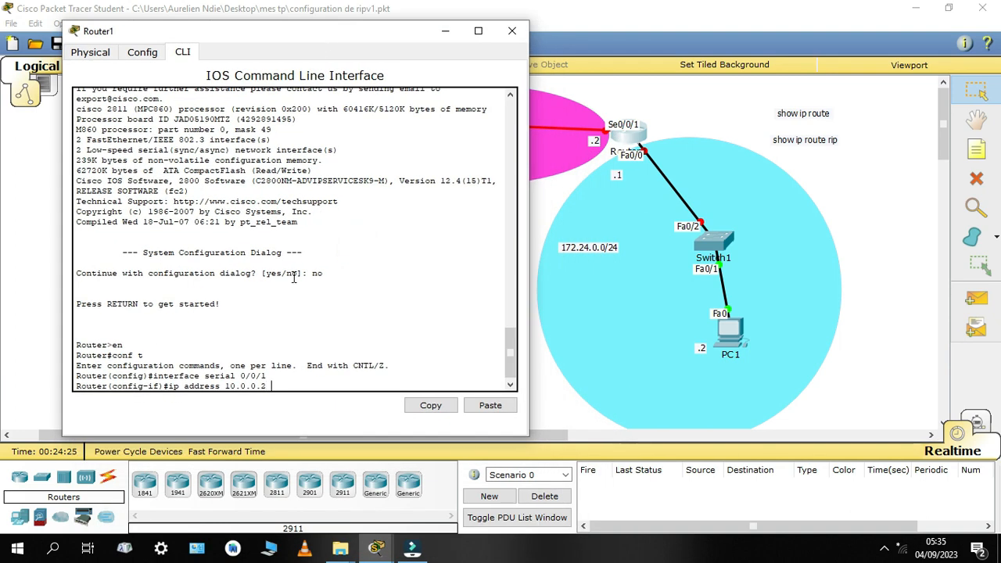
type("255.255.255.")
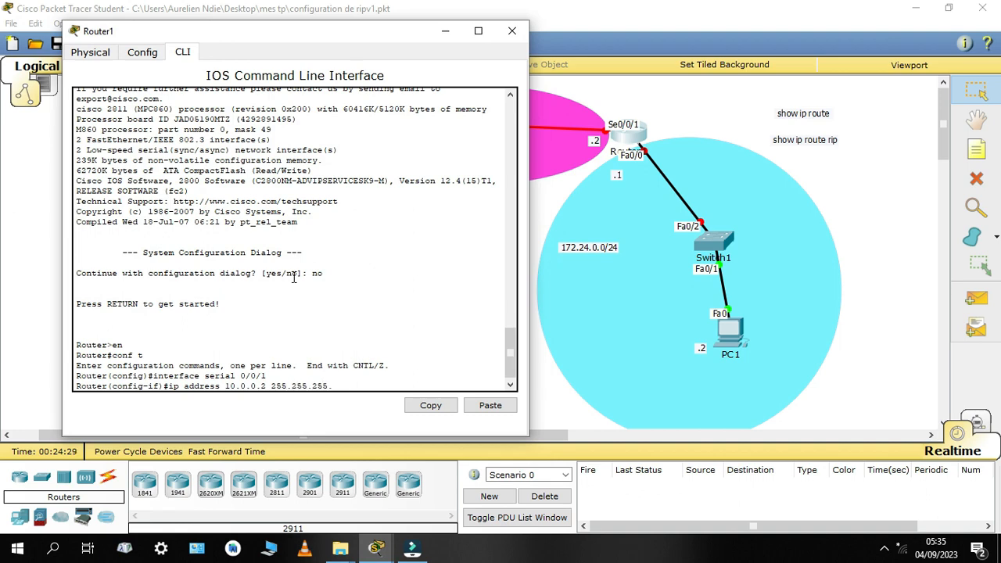
type("0")
key("Return")
type("nfig-if)#n")
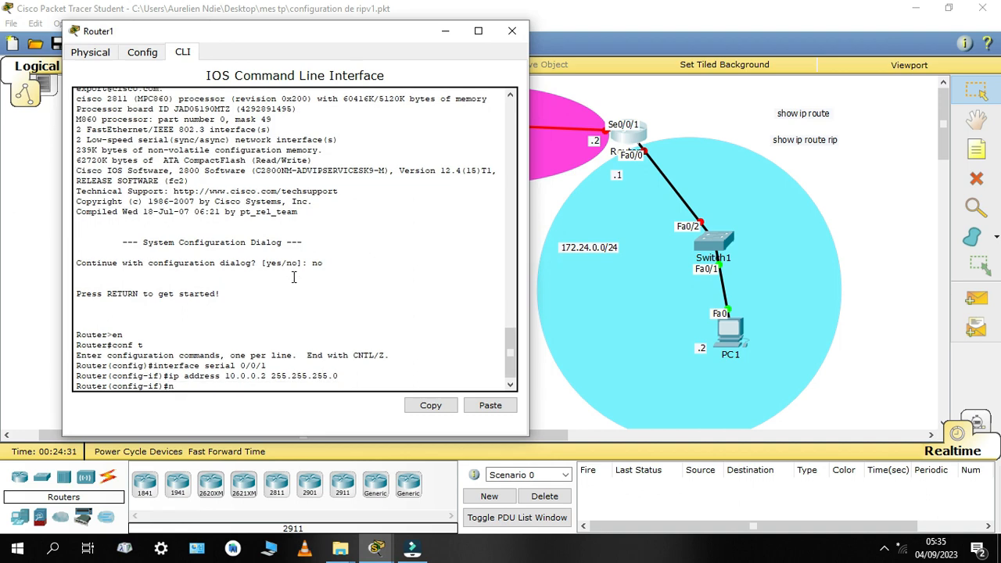
type("o shutdown")
key("Return")
key("Return")
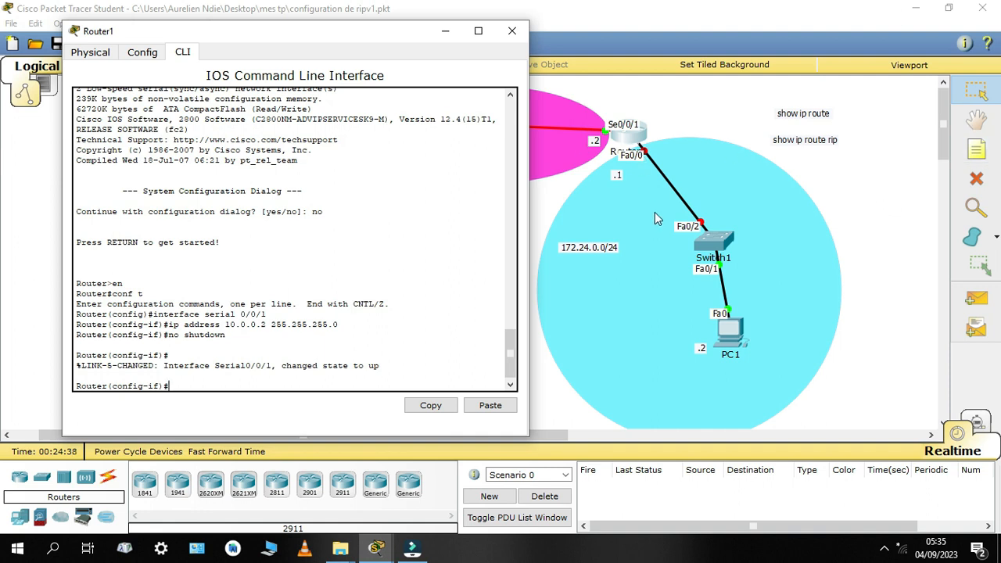
Leave Router1's serial interface configuration and enter configuration mode for FastEthernet 0/0
type("exit")
key("Return")
type("inte")
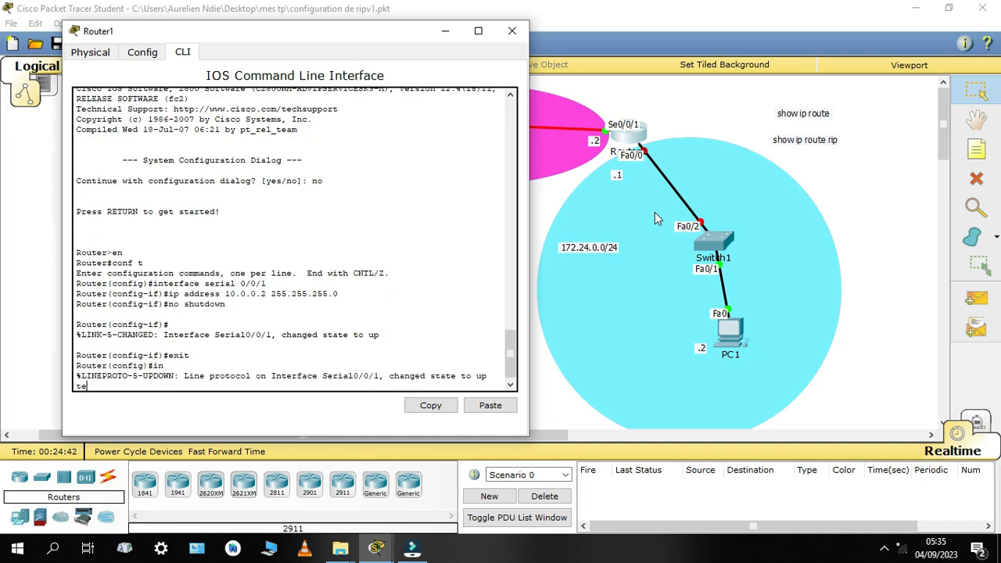
type("r")
key("BackSpace")
key("BackSpace")
key("BackSpace")
key("BackSpace")
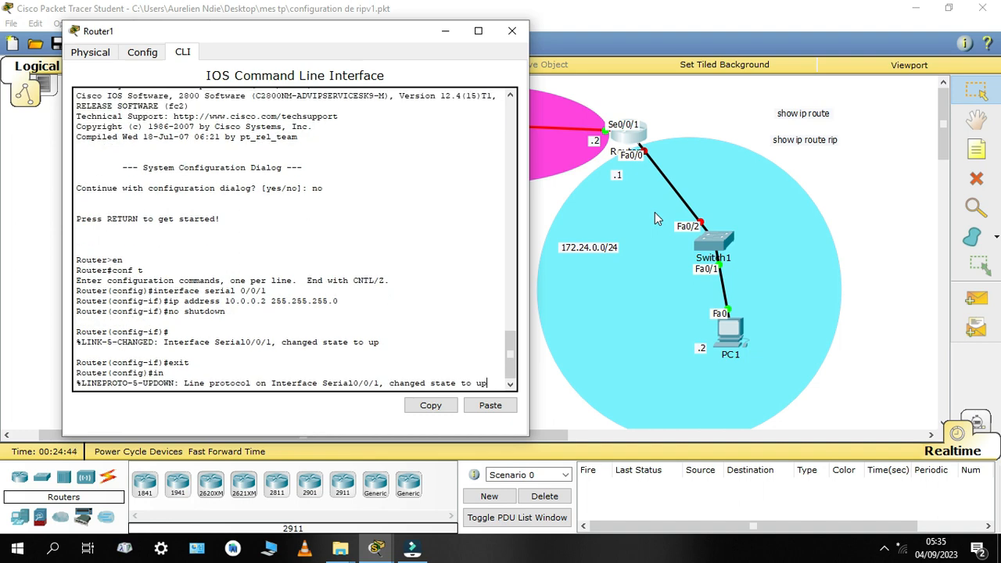
type("*")
key("Return")
type("i")
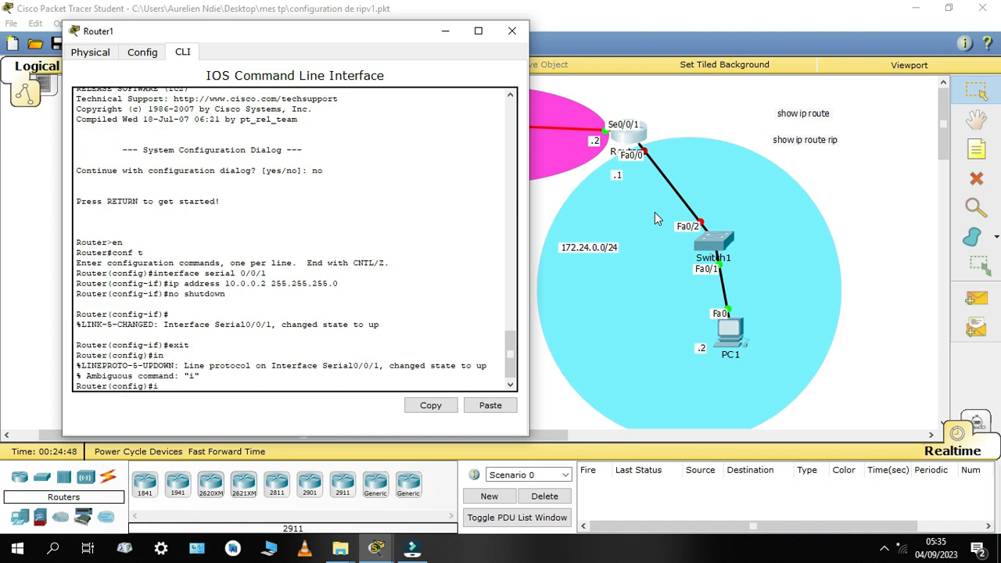
type("nterface fast")
key("Tab")
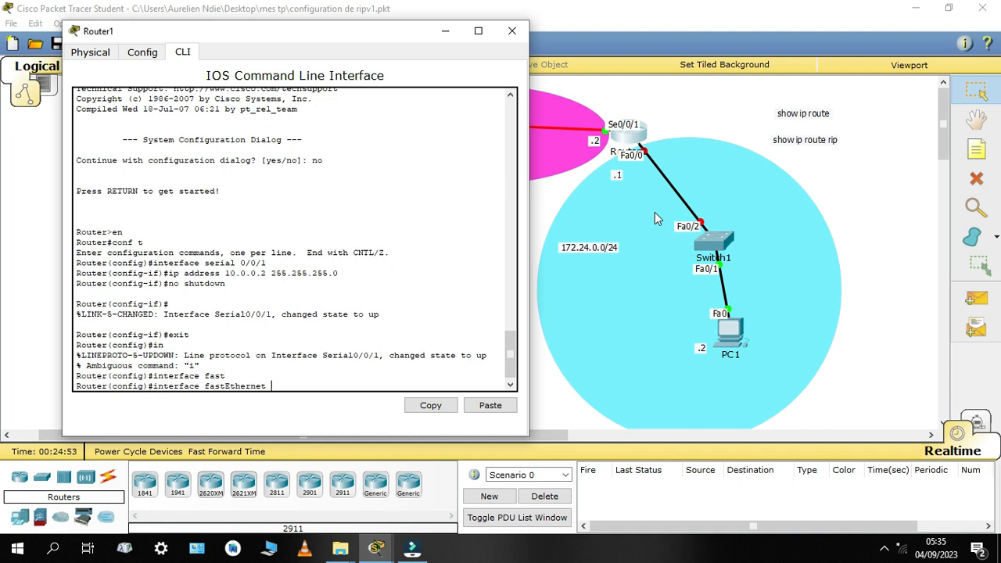
type("0/0")
key("Return")
Assign 172.24.0.1 with mask 255.255.255.0 to Router1's FastEthernet 0/0 and enable the interface
type("ip a")
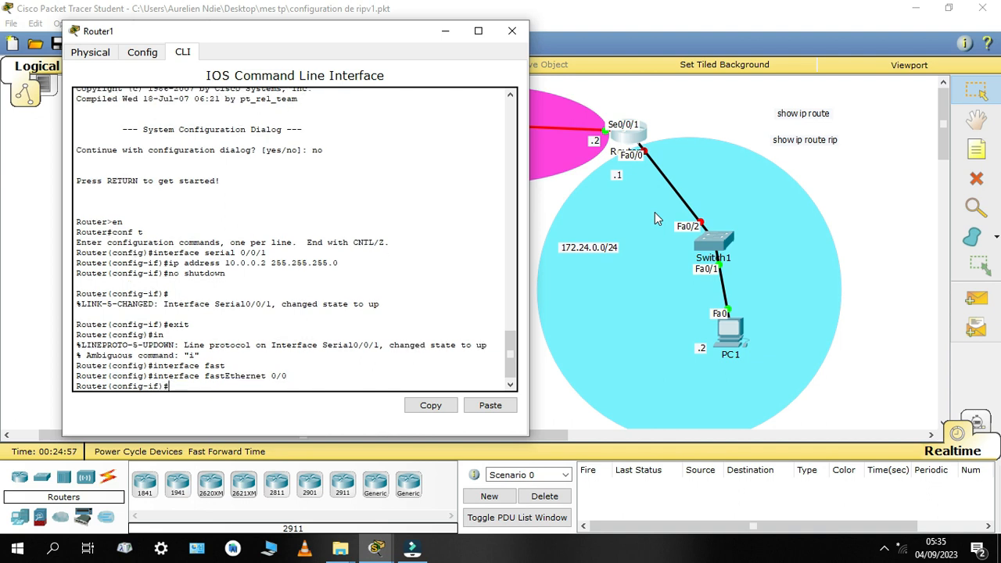
type("ddress 172")
type(".24.0.1 255.255")
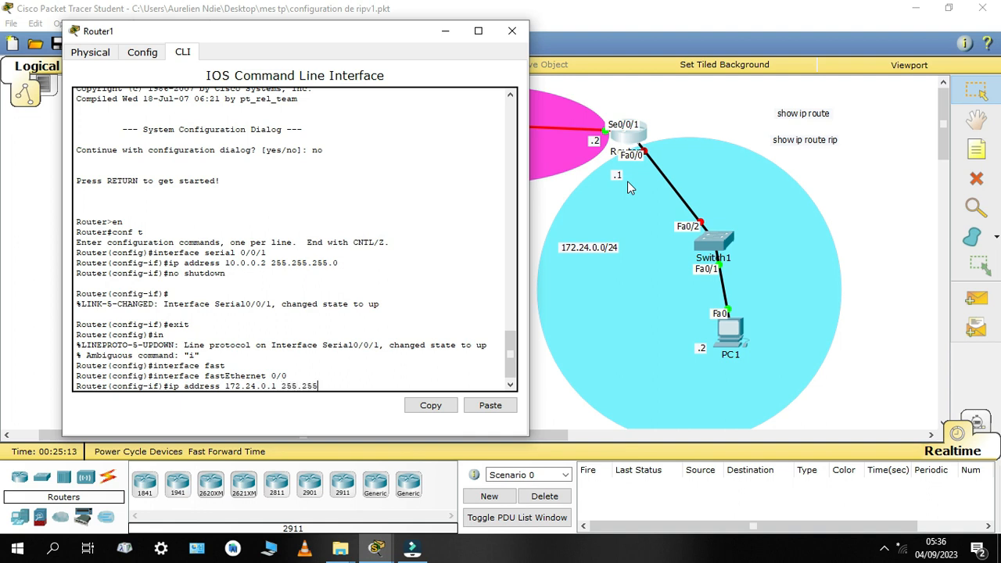
key("Return")
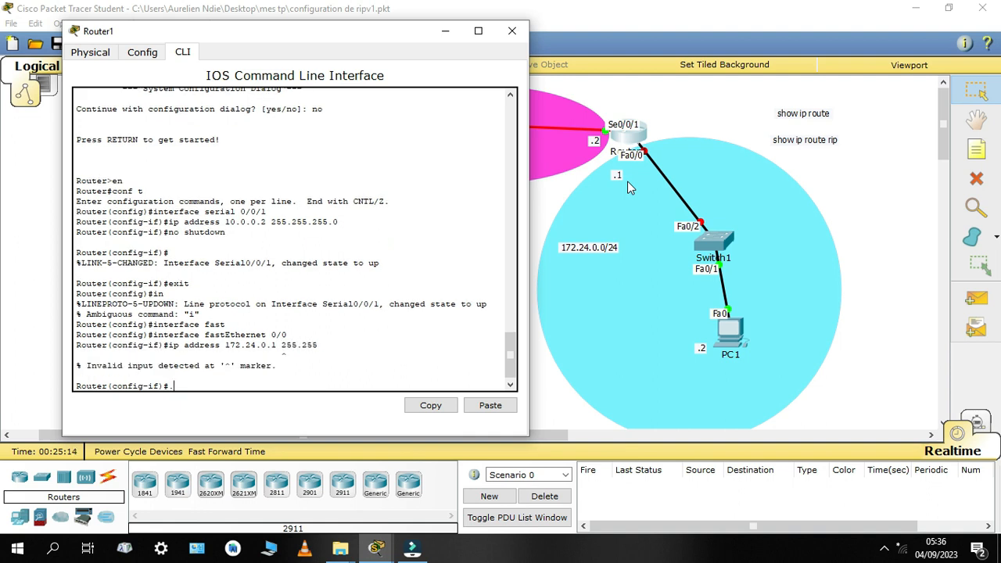
key("Up")
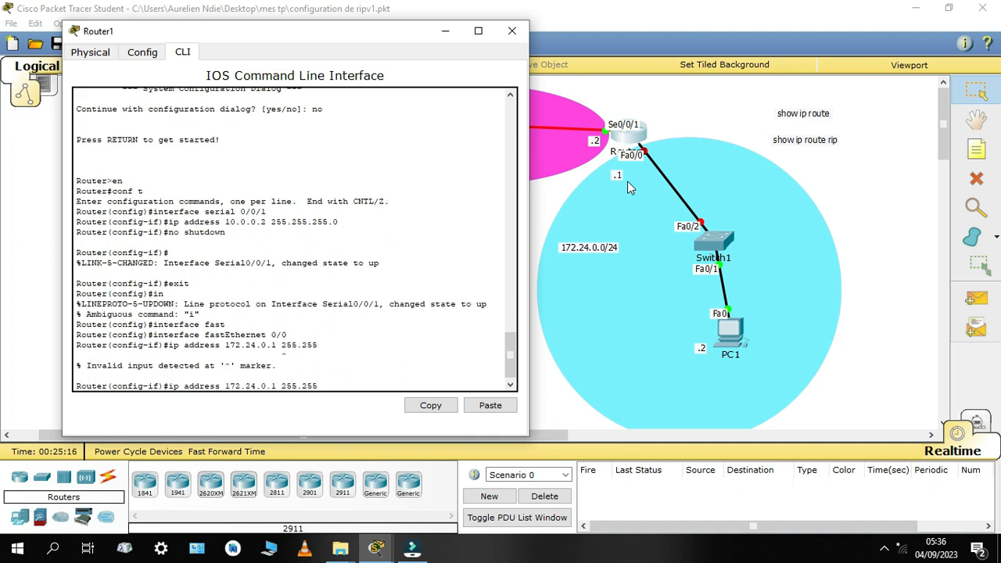
type(".255.0")
key("Return")
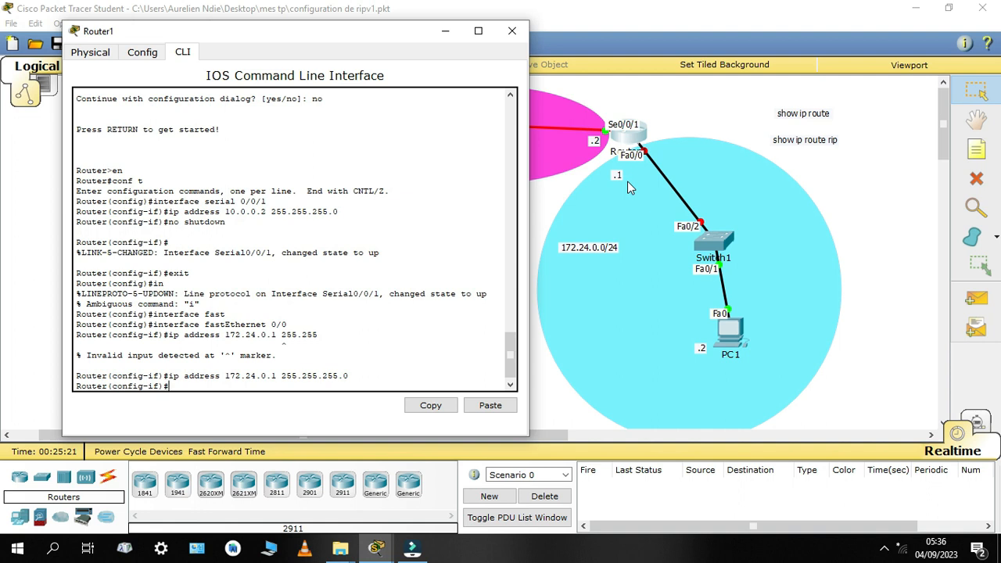
type(",o")
key("BackSpace")
type("o shutdown")
key("Return")
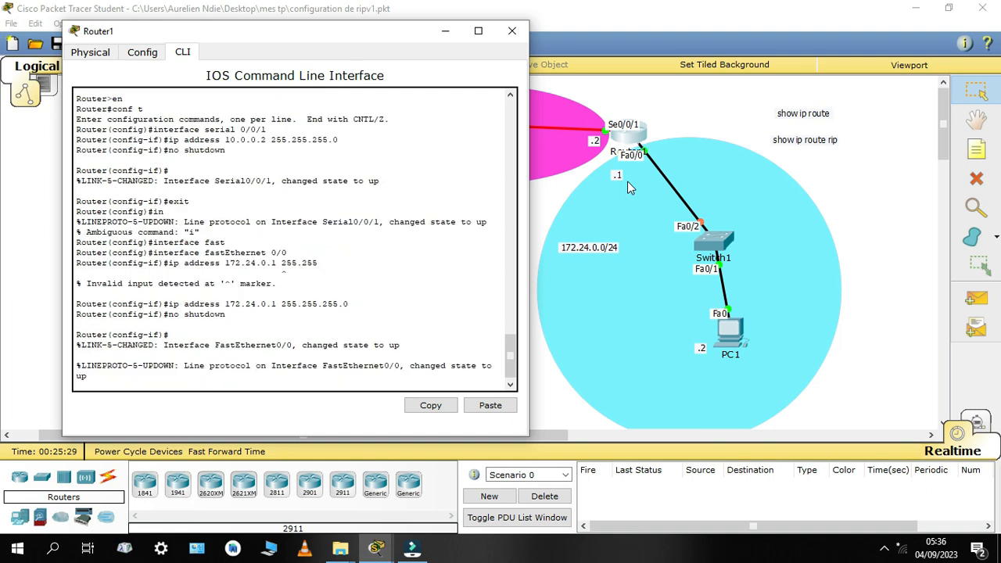
key("Return")
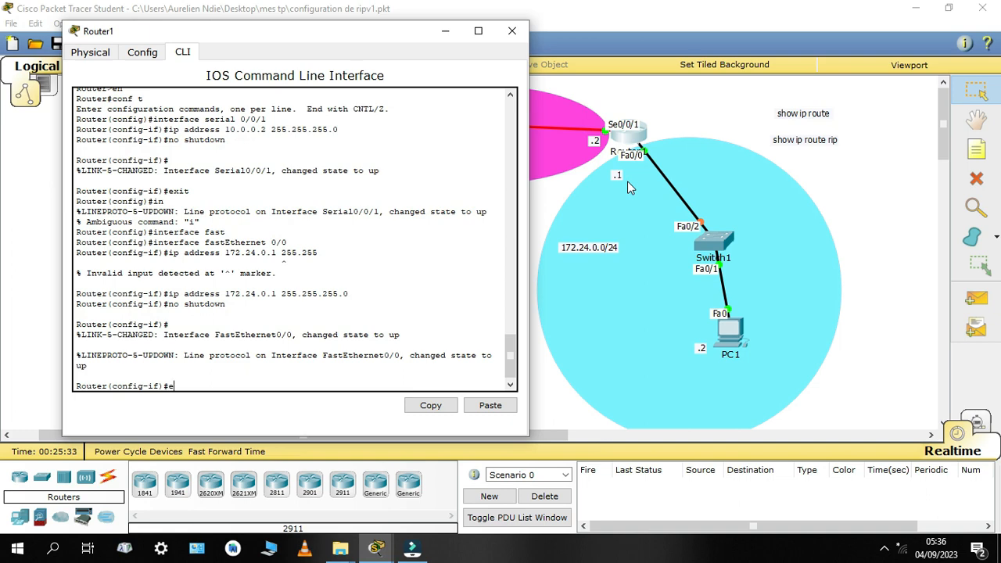
End configuration on Router1, check FastEthernet0/0 and Serial0/0/1 in the brief IP interface summary, and minimize its window
type("end")
key("Return")
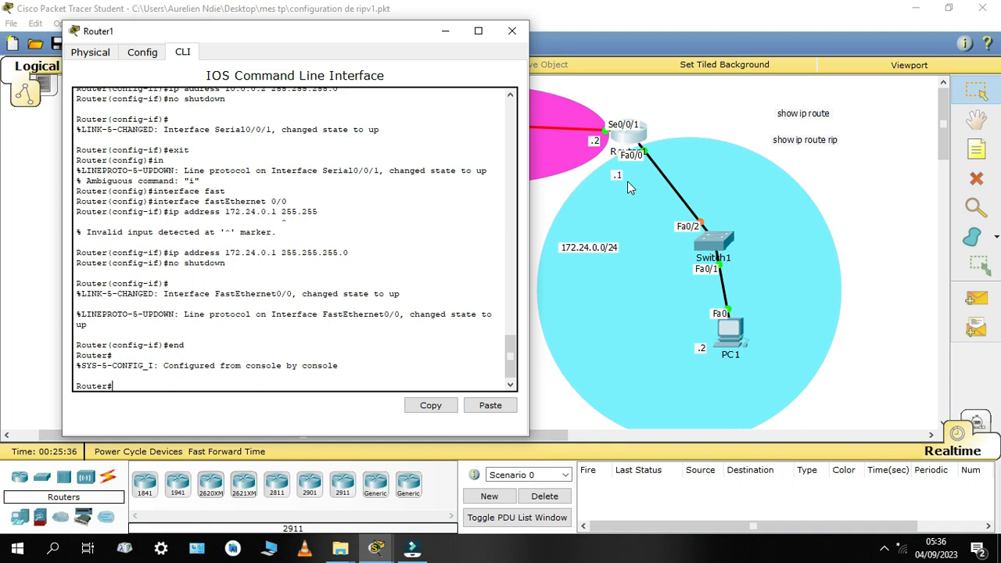
key("Return")
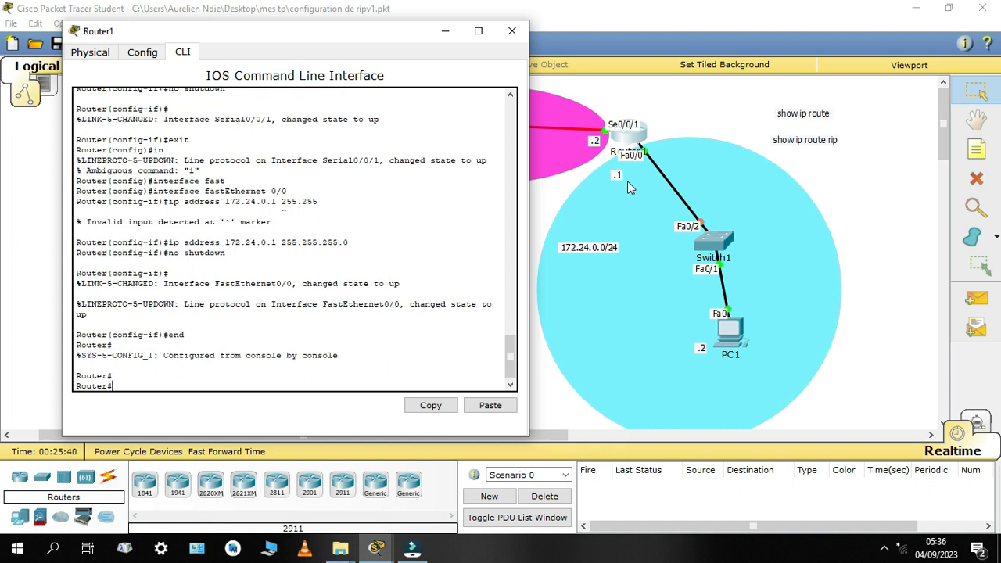
type("show ip interface brief")
key("Return")
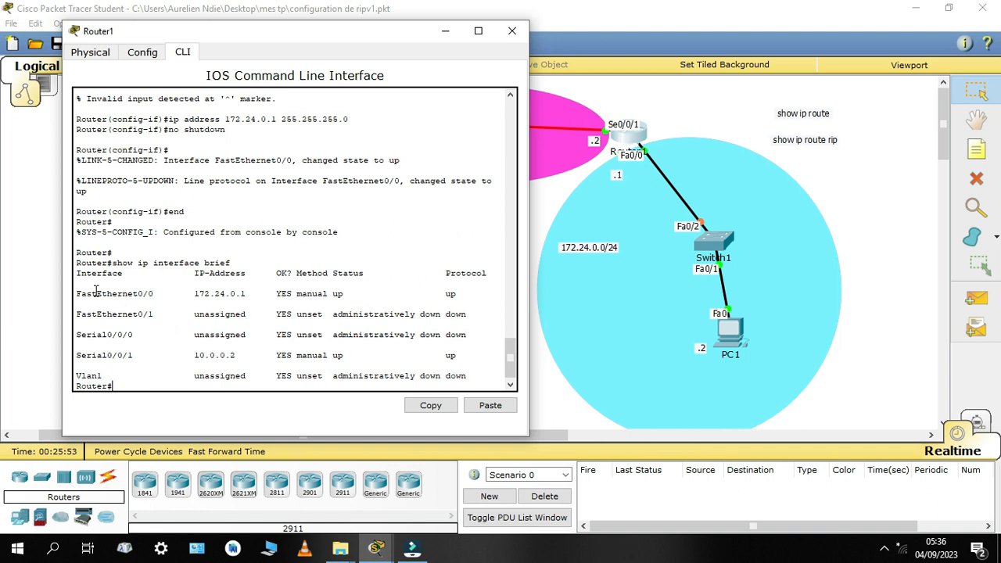
left_click_drag(96, 291, 411, 292)
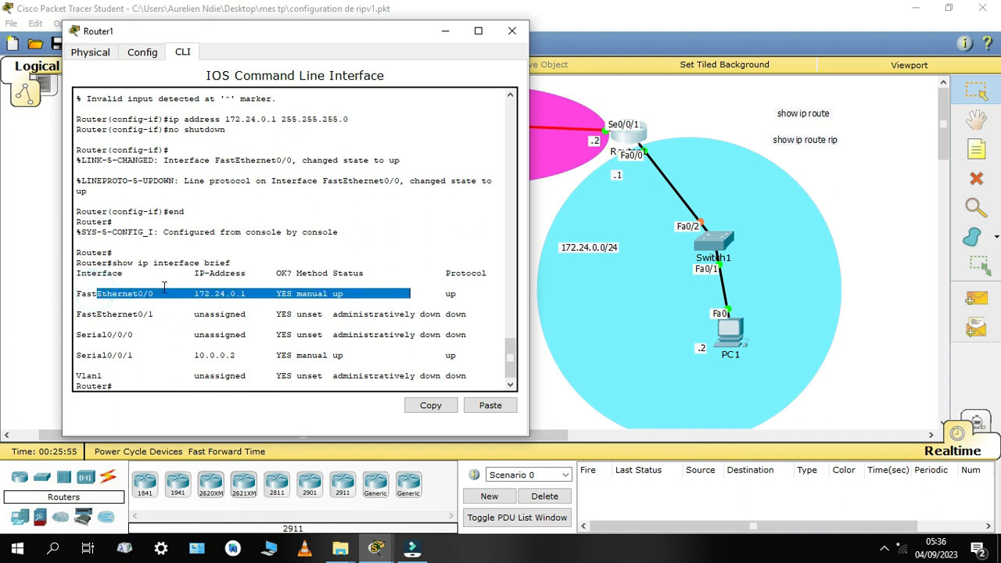
left_click(182, 312)
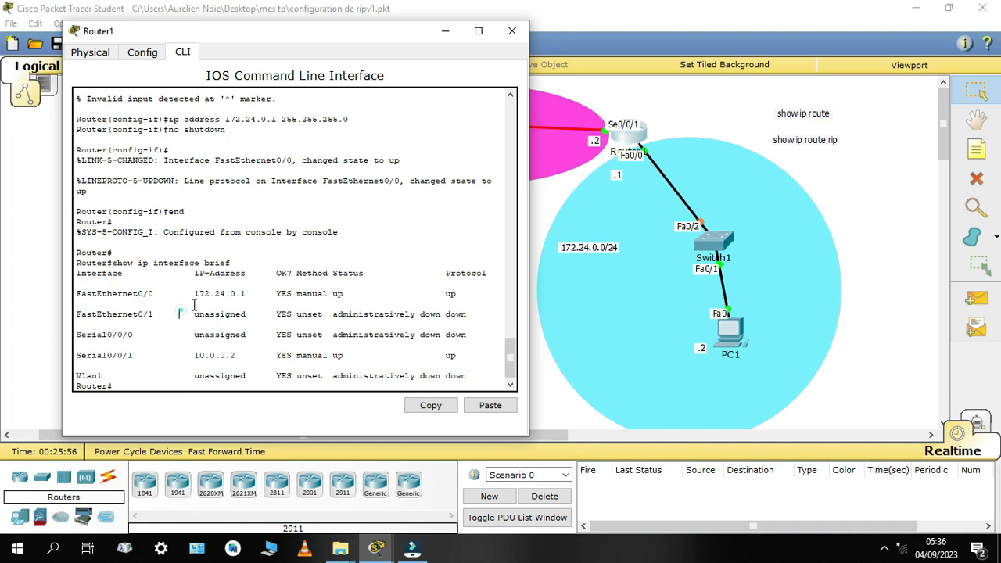
double_click(194, 354)
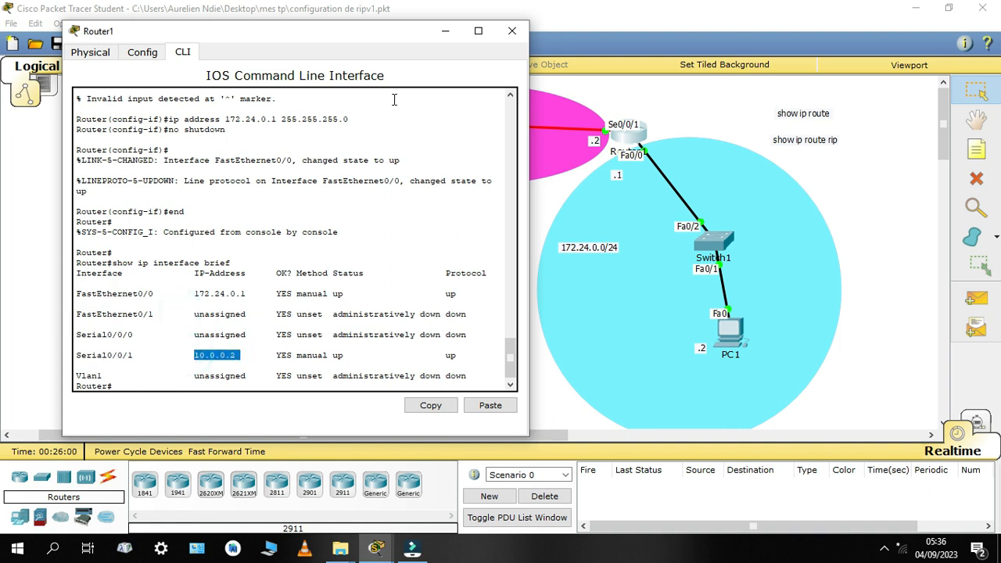
left_click_drag(413, 31, 720, 44)
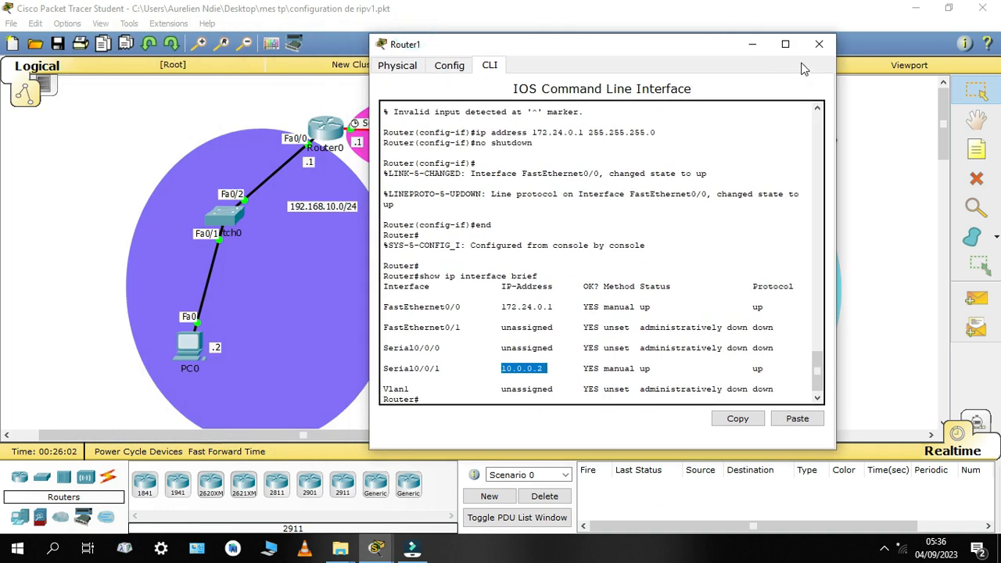
left_click(752, 45)
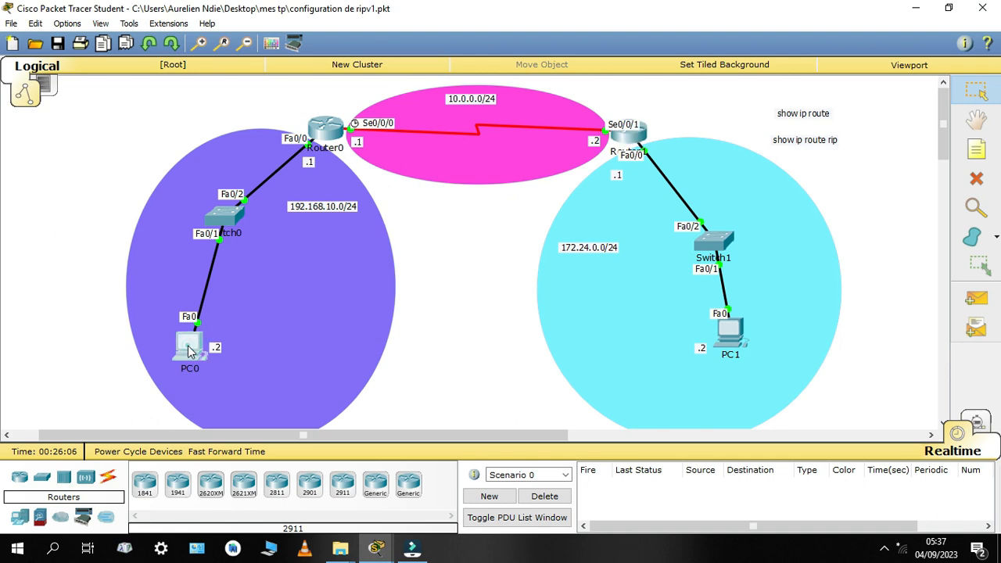
Open PC0's IP configuration and place its window so that the 192.168.10.0/24 network stays uncovered
left_click(190, 349)
left_click(329, 161)
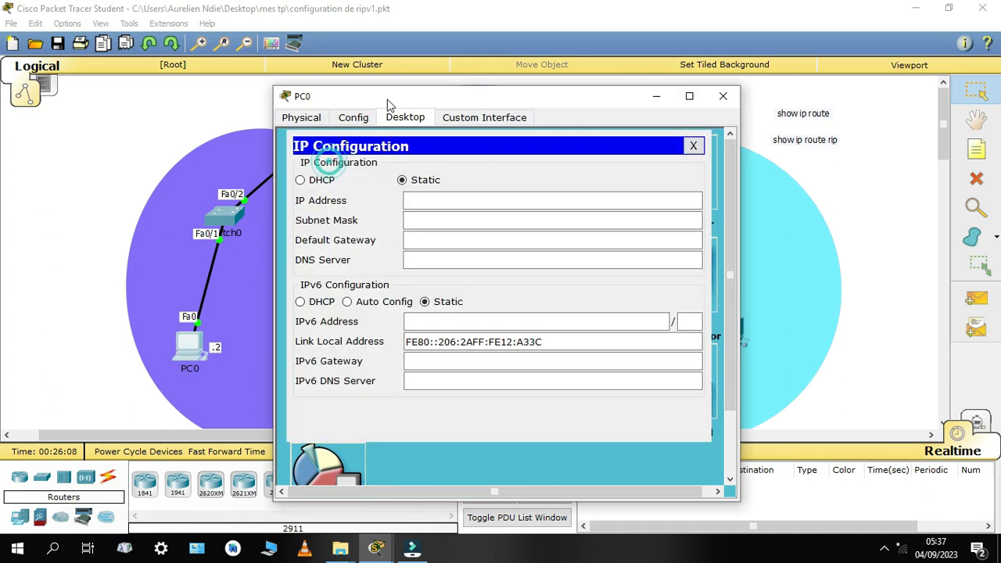
left_click_drag(395, 96, 576, 96)
left_click(607, 201)
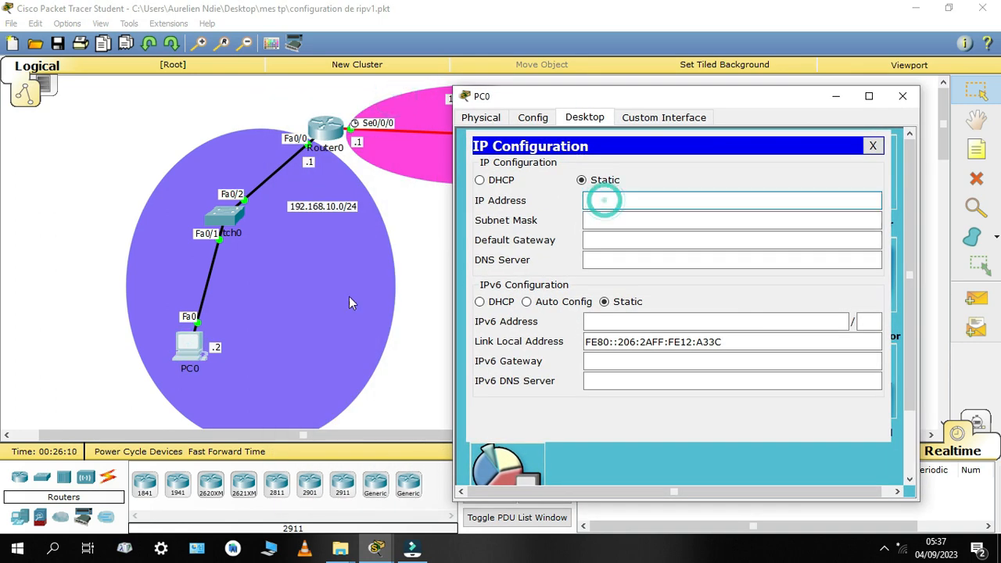
Move the 192.168.10.0/24 label lower inside its violet network area and return to PC0's IP configuration
left_click(304, 208)
left_click_drag(305, 208, 302, 266)
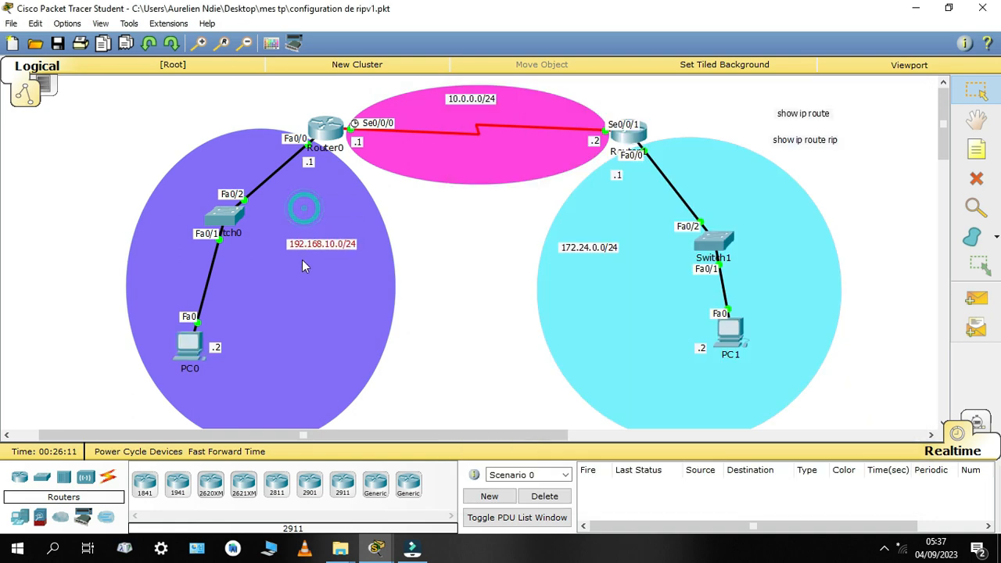
left_click(191, 343)
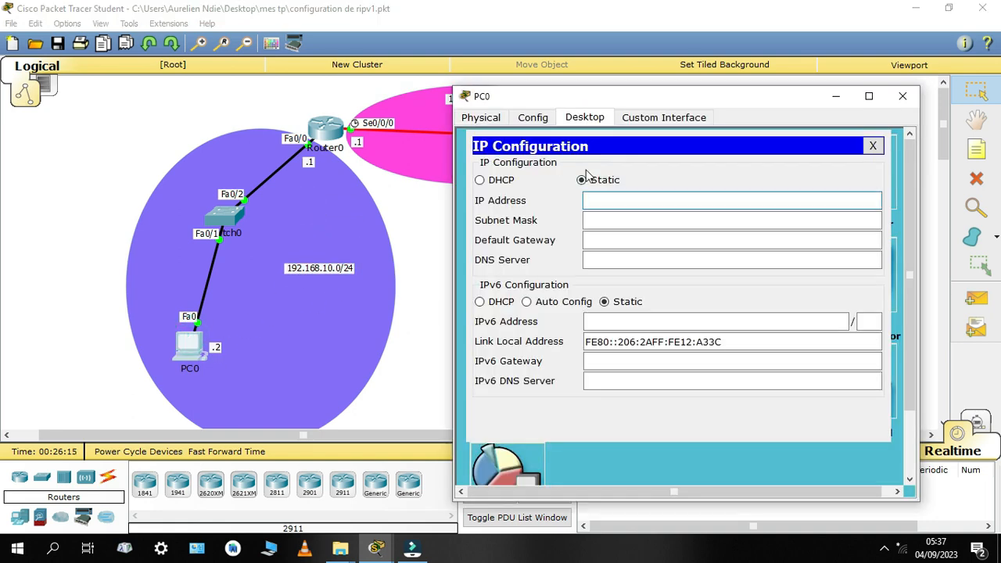
Give PC0 the static IP address 192.168.10.2 with subnet mask 255.255.255.0
type("192.168.10.2")
key("Tab")
left_click(644, 221)
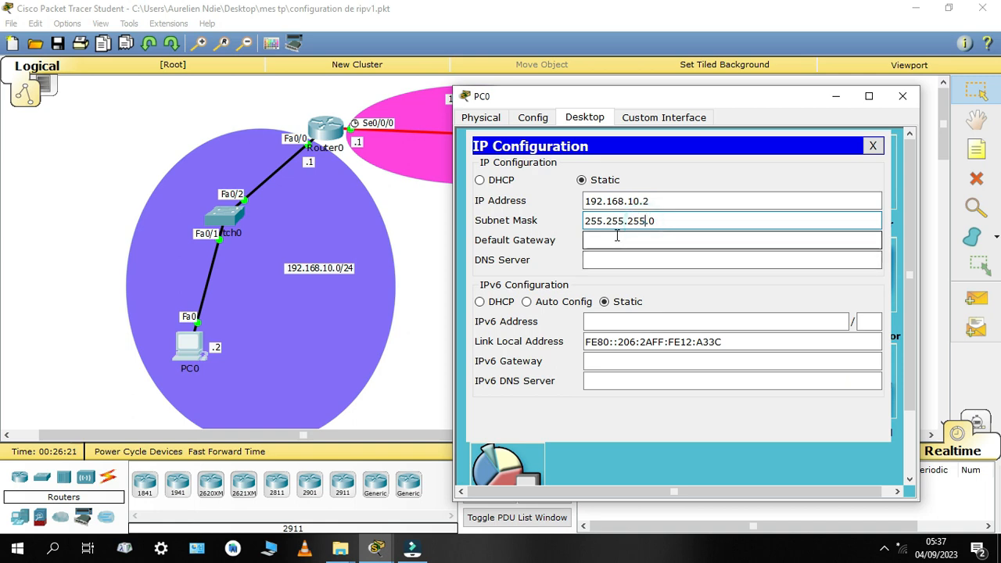
key("Tab")
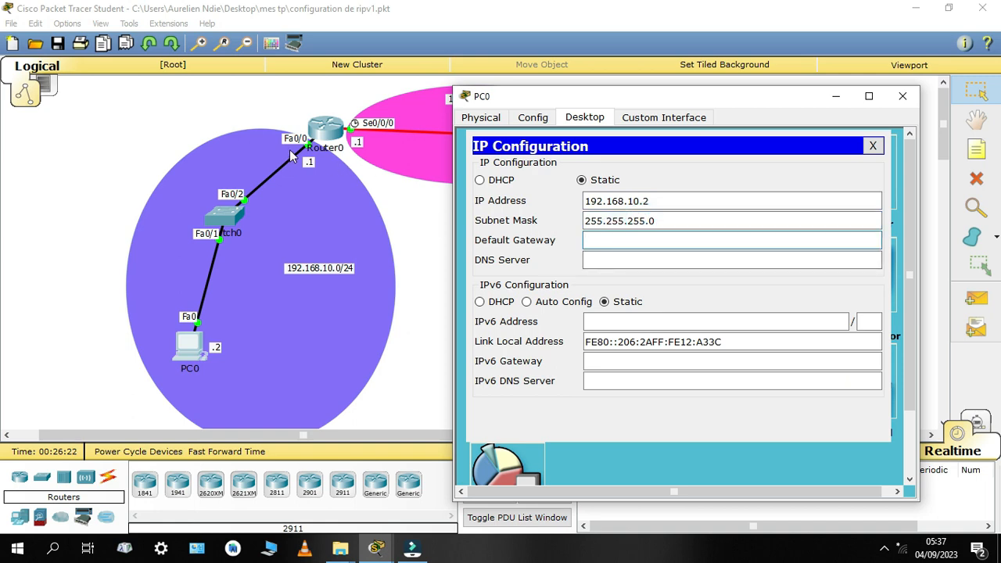
Check the FastEthernet0/0 address in Router0's CLI and set PC0's default gateway to 192.168.10.1
left_click(324, 130)
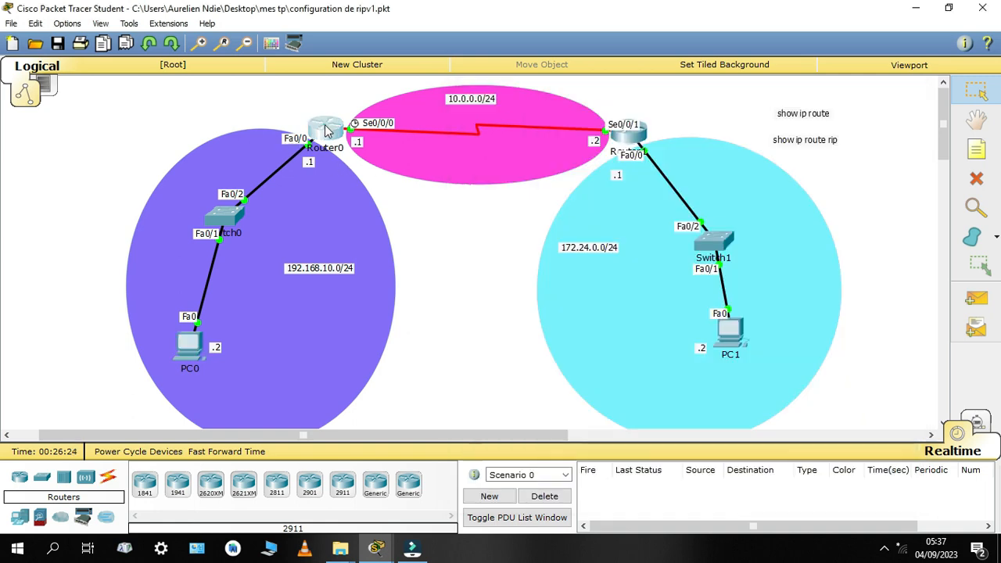
left_click_drag(435, 307, 704, 59)
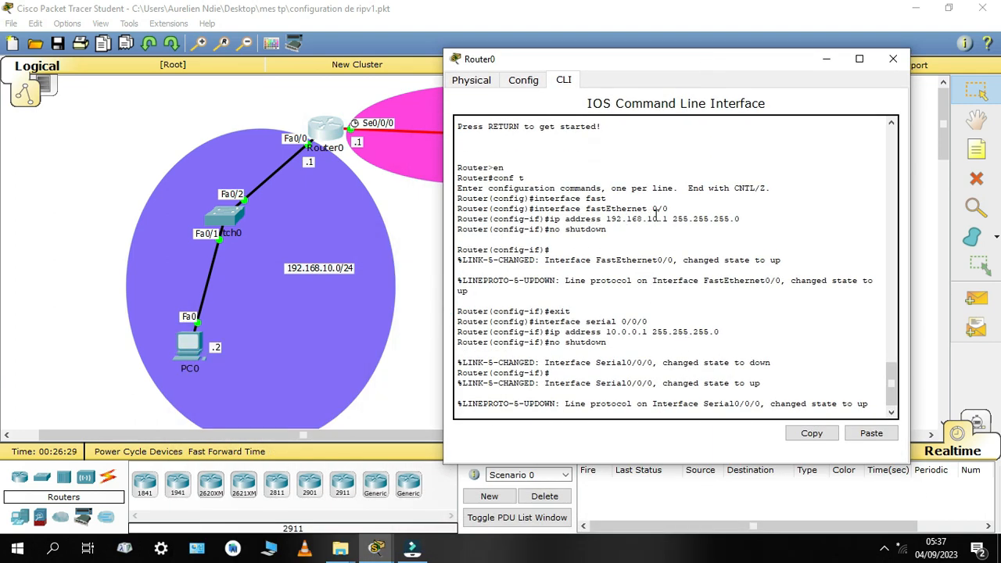
left_click(189, 344)
type("19")
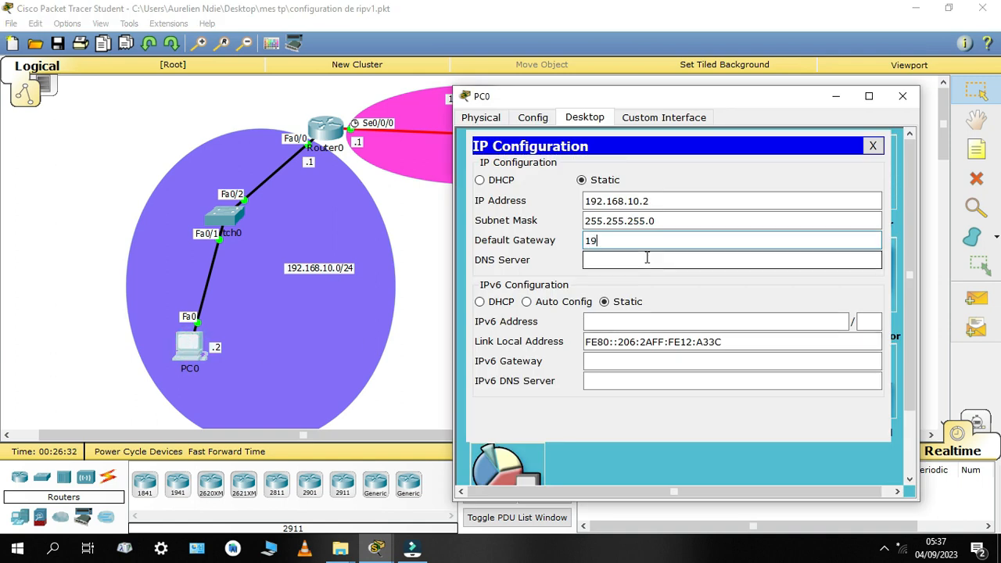
type("2.168.10.1")
Set PC0's DNS server to 8.8.4.4, then close its IP configuration and minimize its window
left_click(609, 260)
type("8.8")
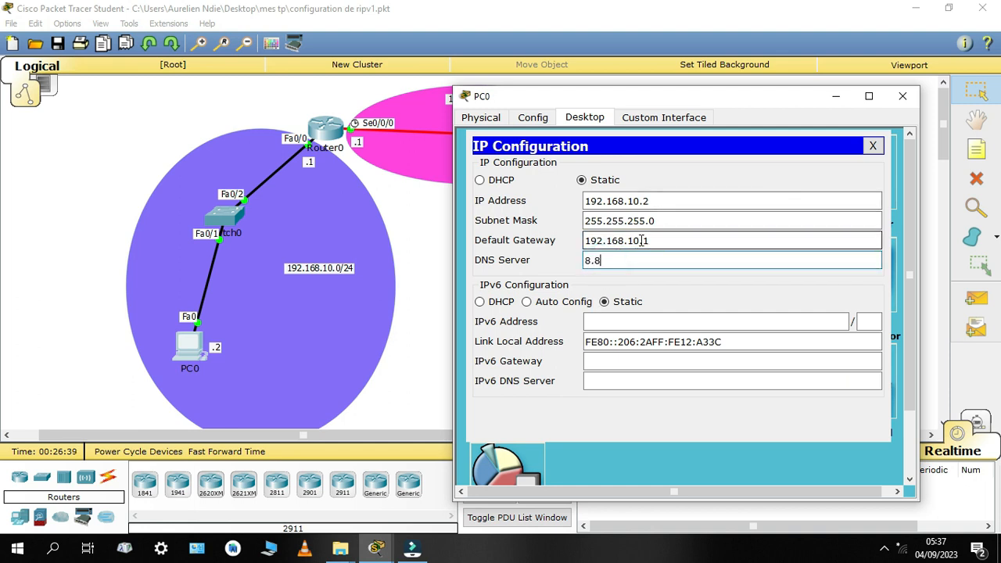
type(".4.4")
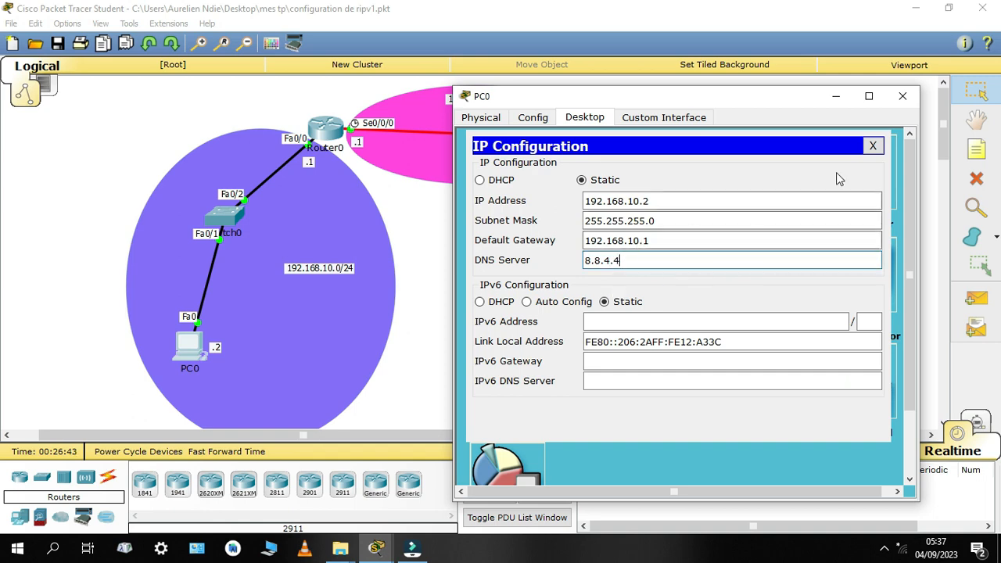
left_click(873, 147)
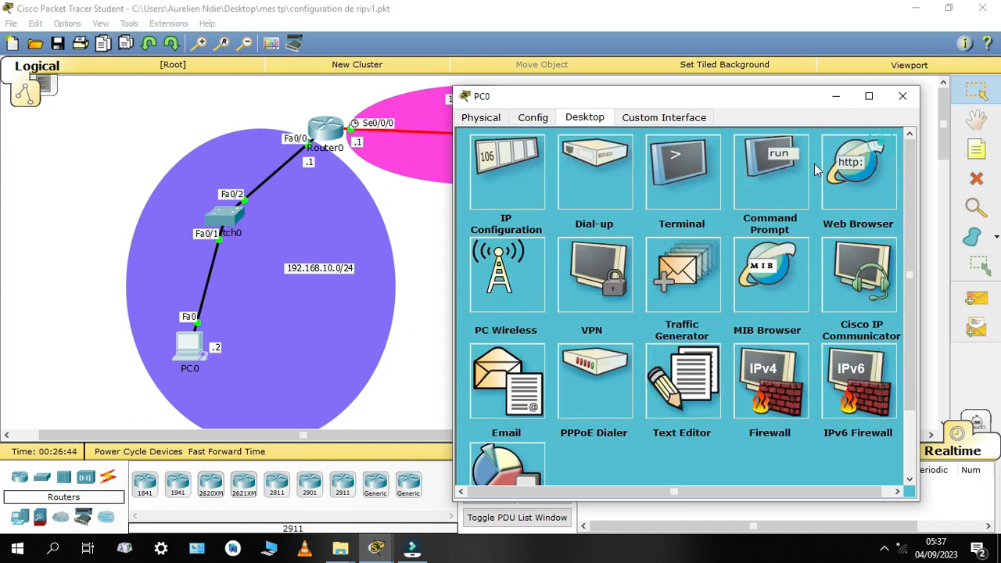
left_click(836, 95)
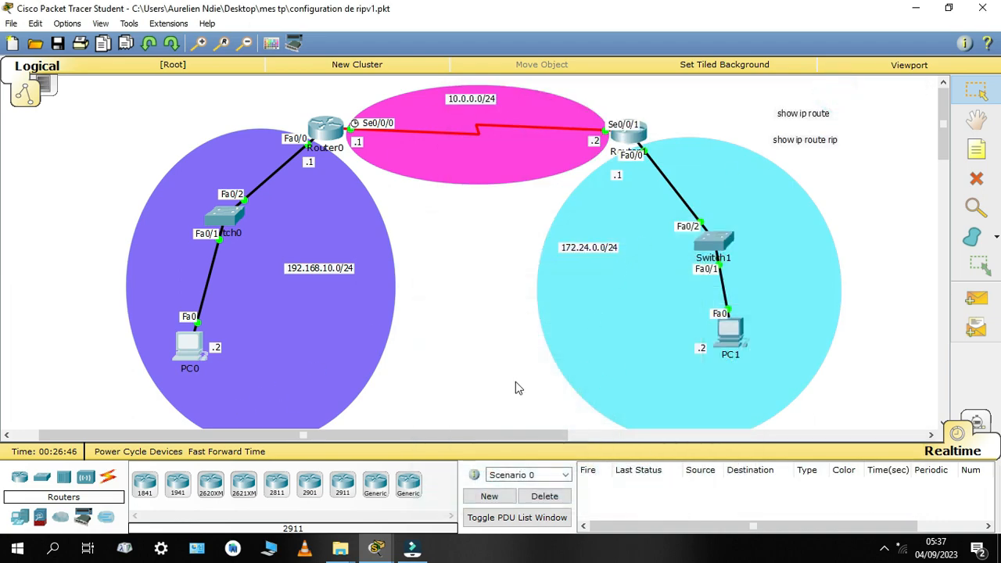
Open PC1's IP configuration and place its window so that the 172.24.0.0/24 network stays uncovered
left_click(735, 350)
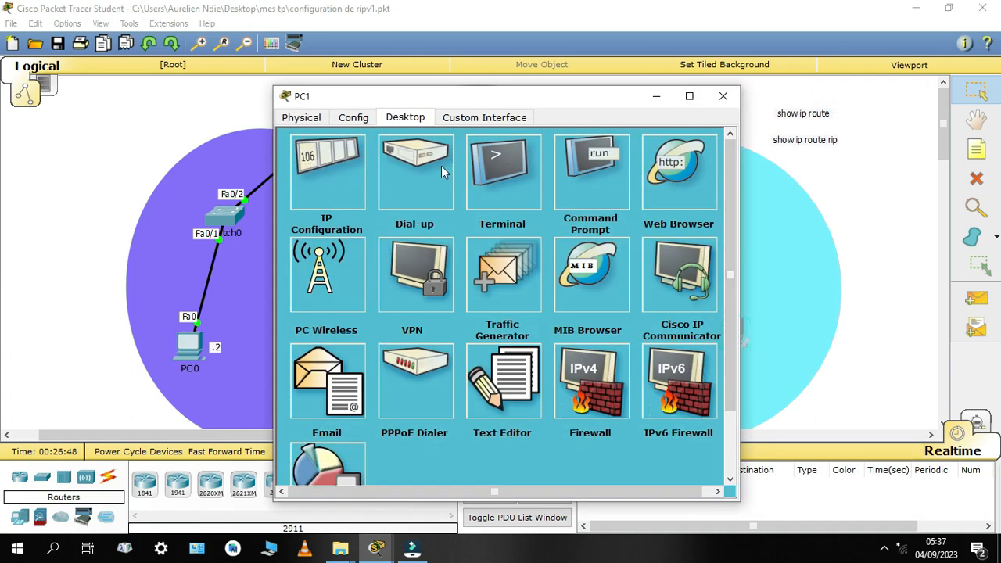
left_click(327, 172)
left_click_drag(451, 95, 251, 61)
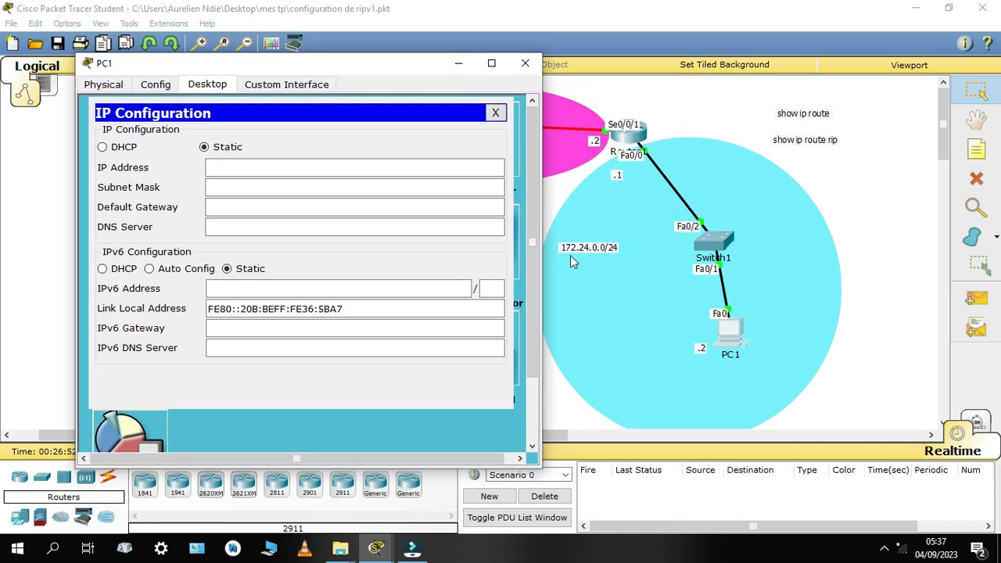
Give PC1 the static IP address 172.24.0.2 with subnet mask 255.255.255.0
left_click(217, 168)
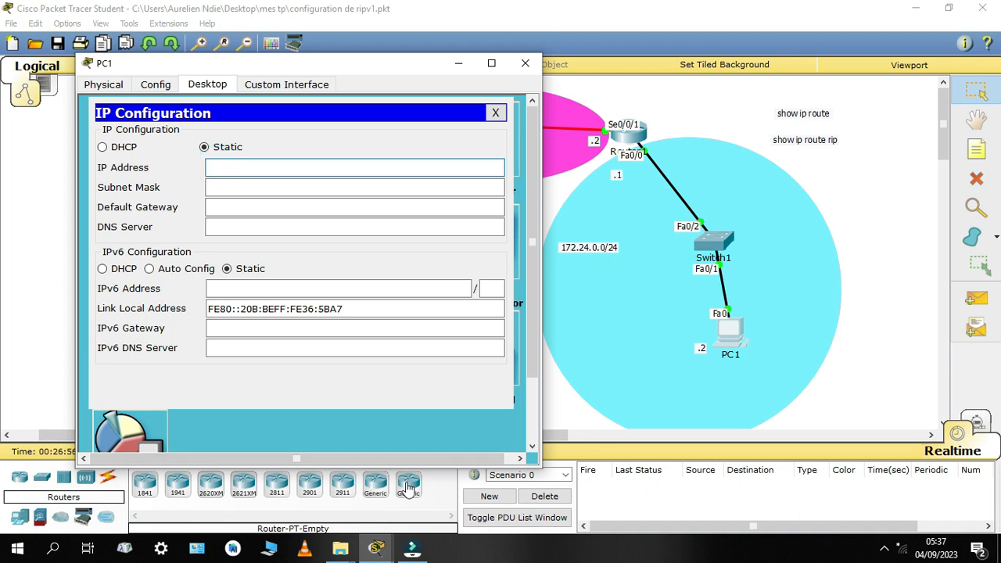
type("172.24.0")
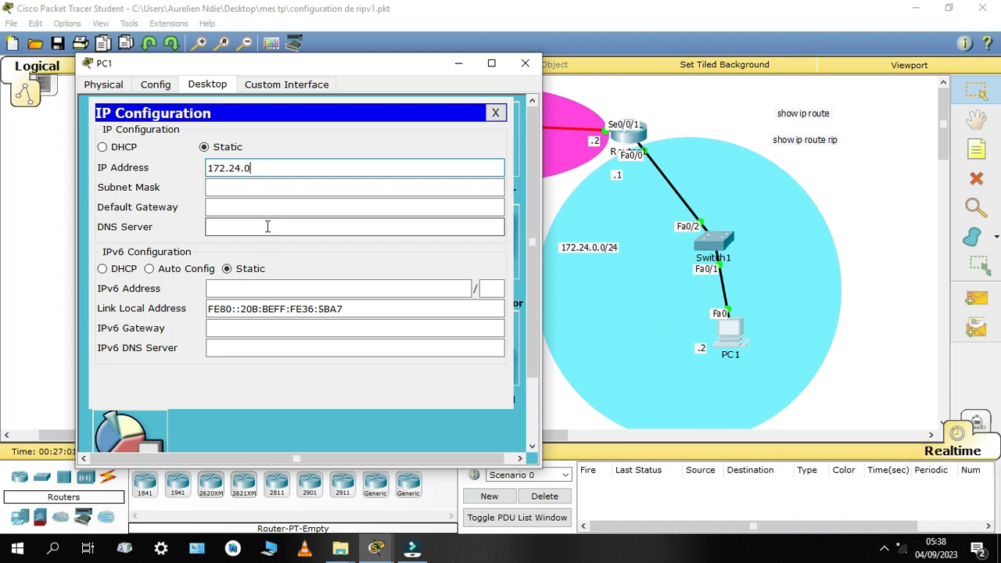
type(".2")
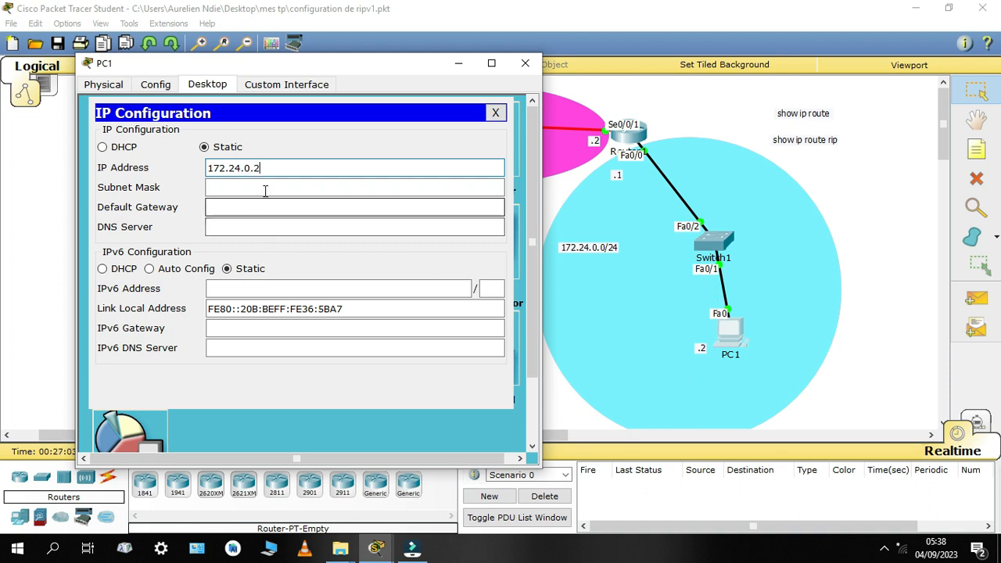
left_click(266, 190)
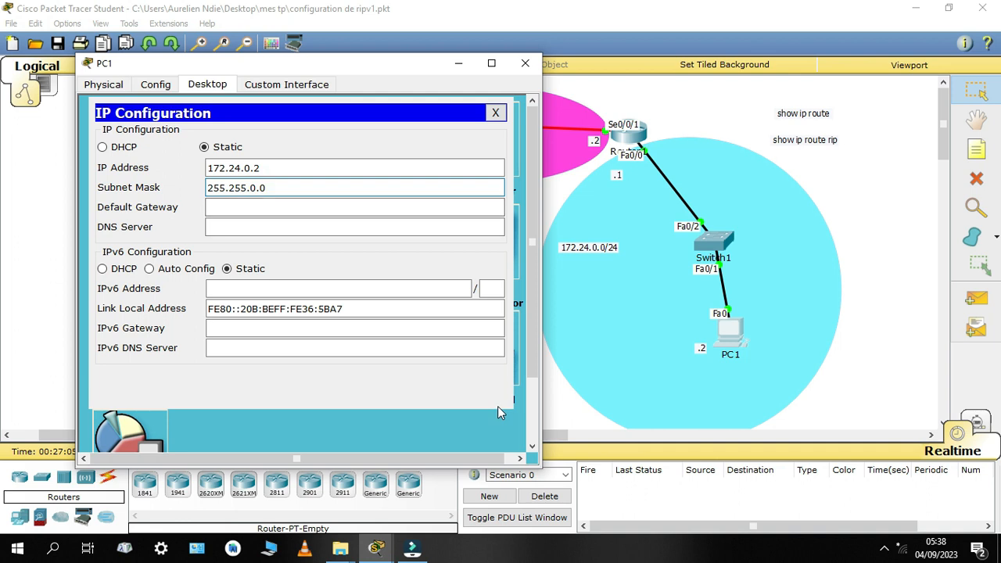
key("Left")
key("BackSpace")
key("BackSpace")
type("255.")
key("Tab")
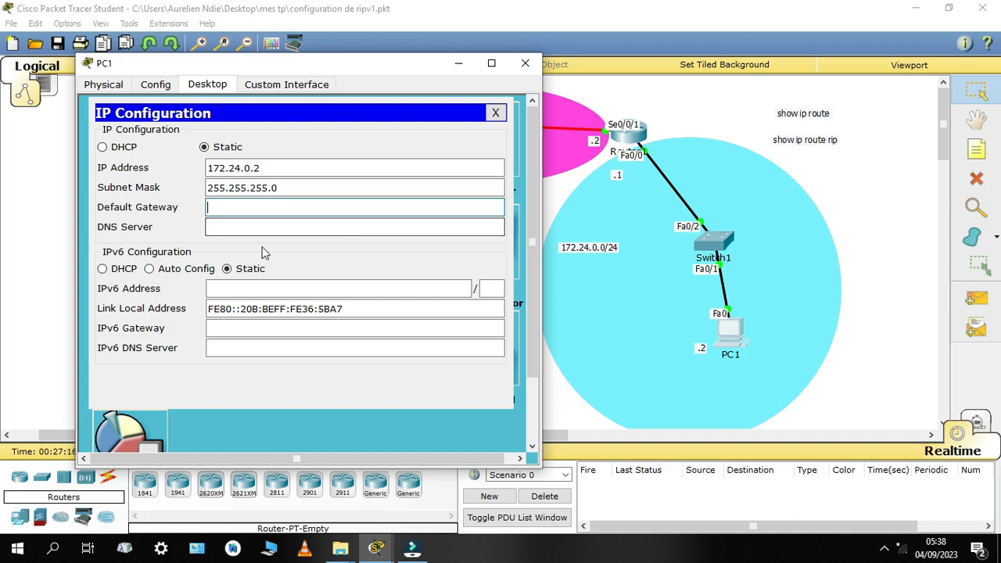
Set PC1's default gateway to 172.24.0.1 and DNS server to 8.8.4.4, and minimize its window
type("172.")
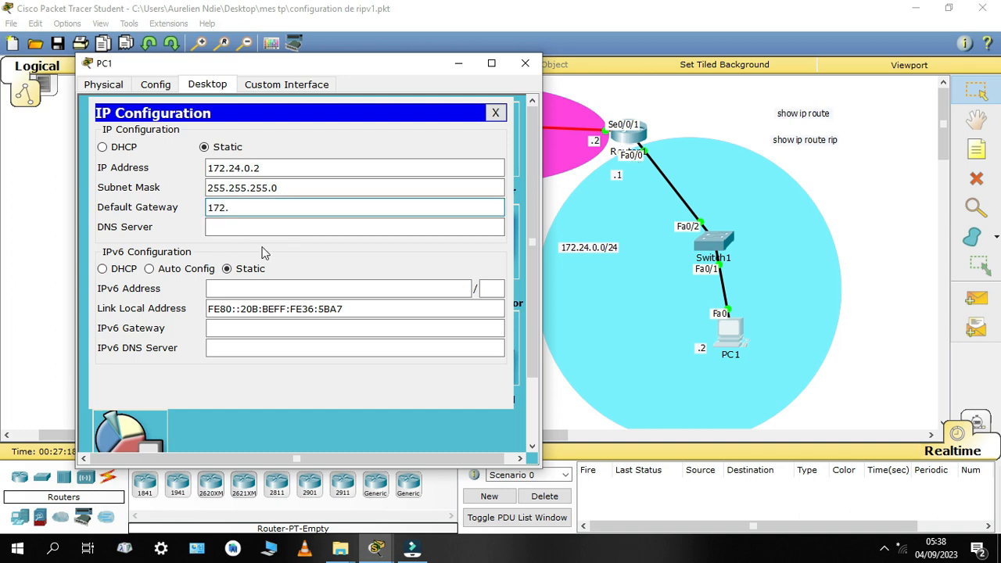
type("24.0.1")
left_click(242, 226)
type("8.")
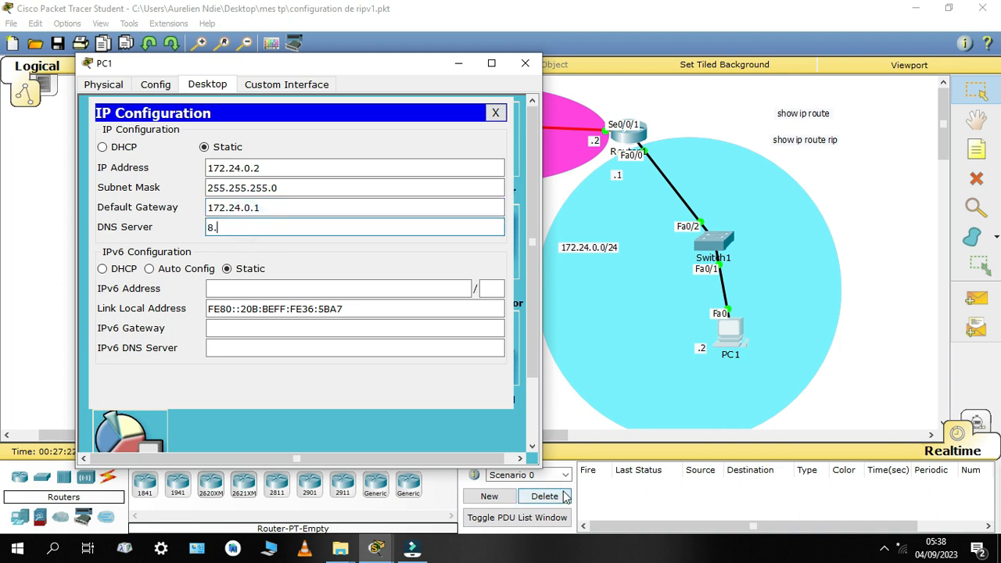
type("8.4.4")
left_click(496, 113)
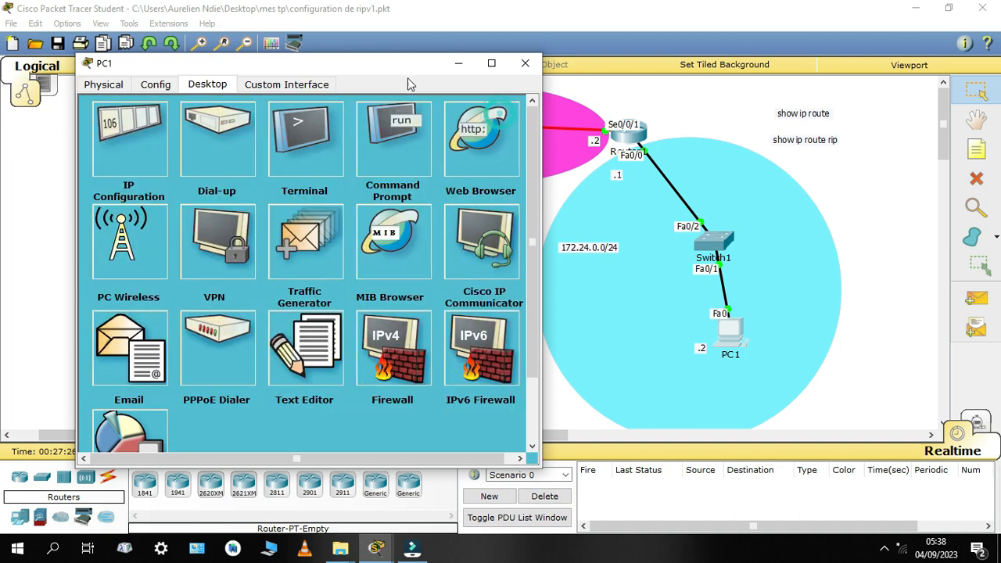
left_click_drag(409, 71, 550, 75)
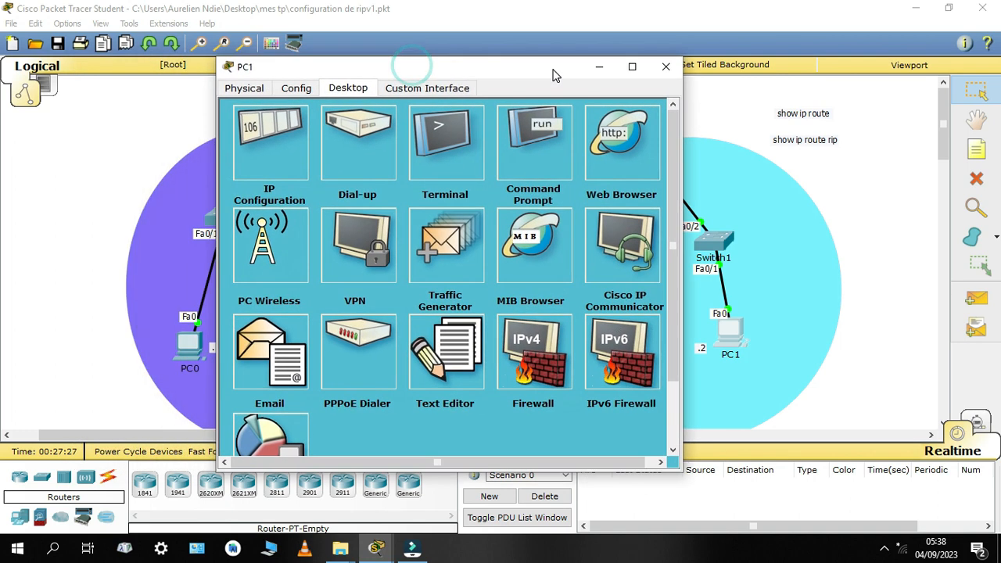
left_click(599, 69)
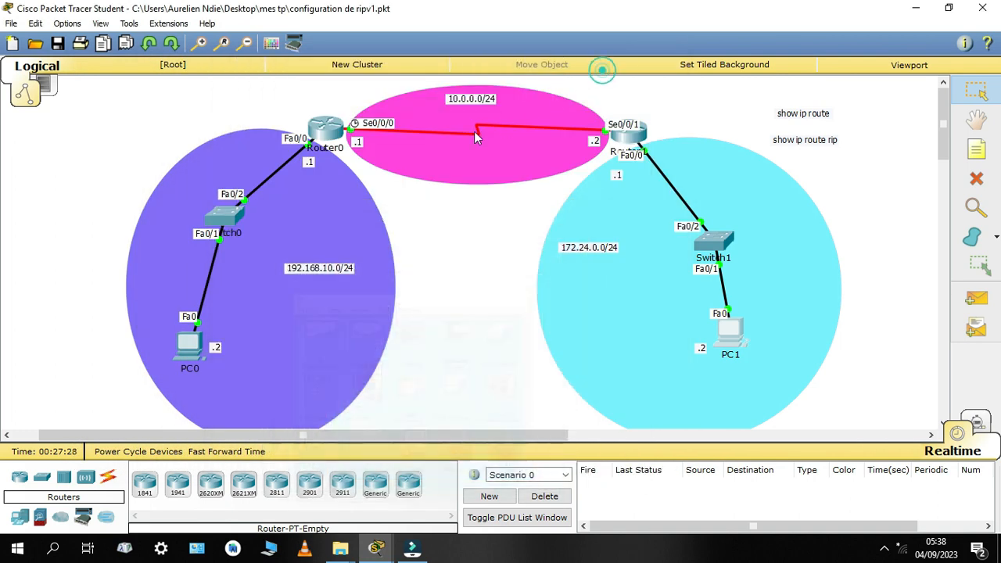
In Router0's CLI, exit interface configuration and start RIP routing with "router rip" and "version 1"
left_click(335, 131)
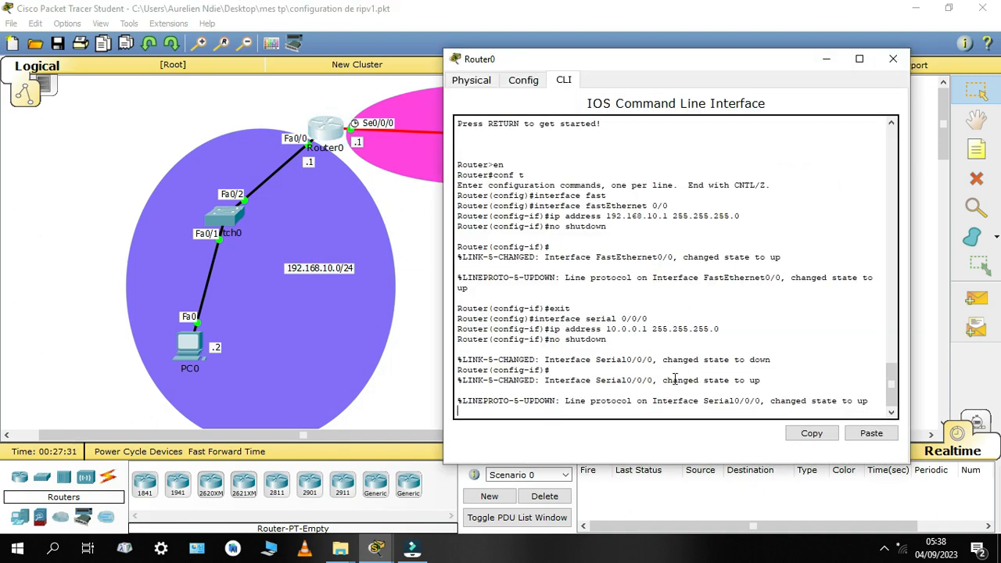
key("Return")
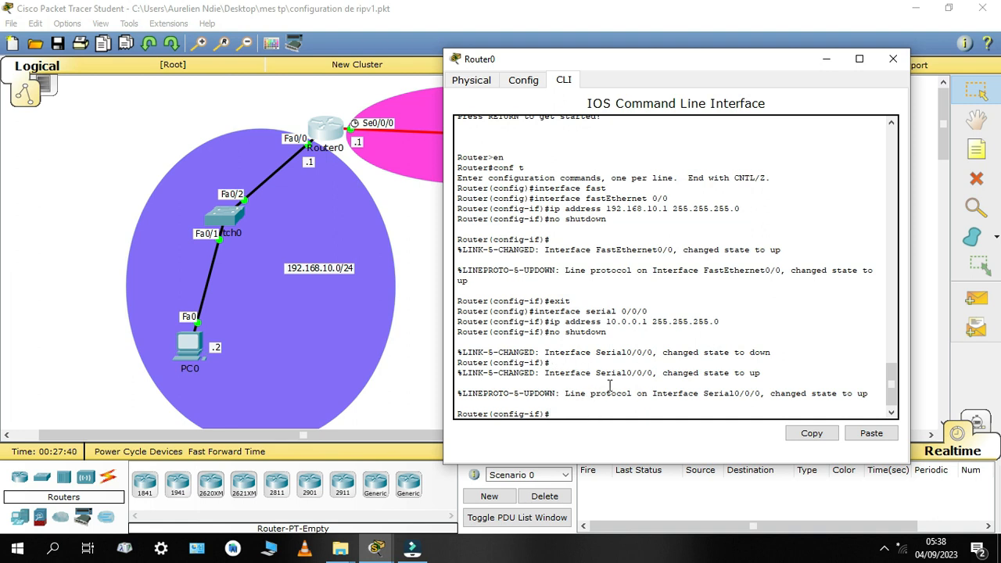
type("xit")
key("Return")
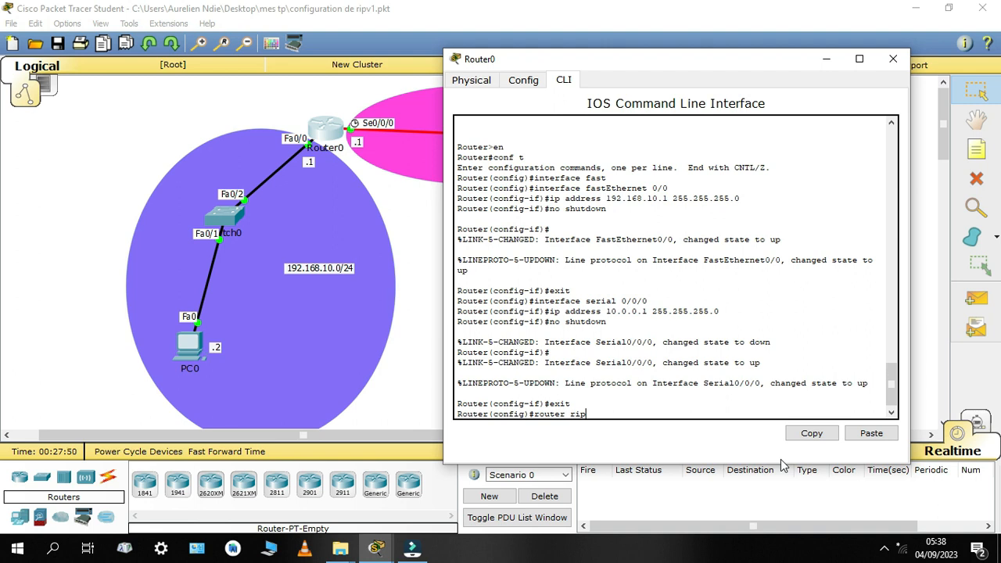
key("Return")
type("ver")
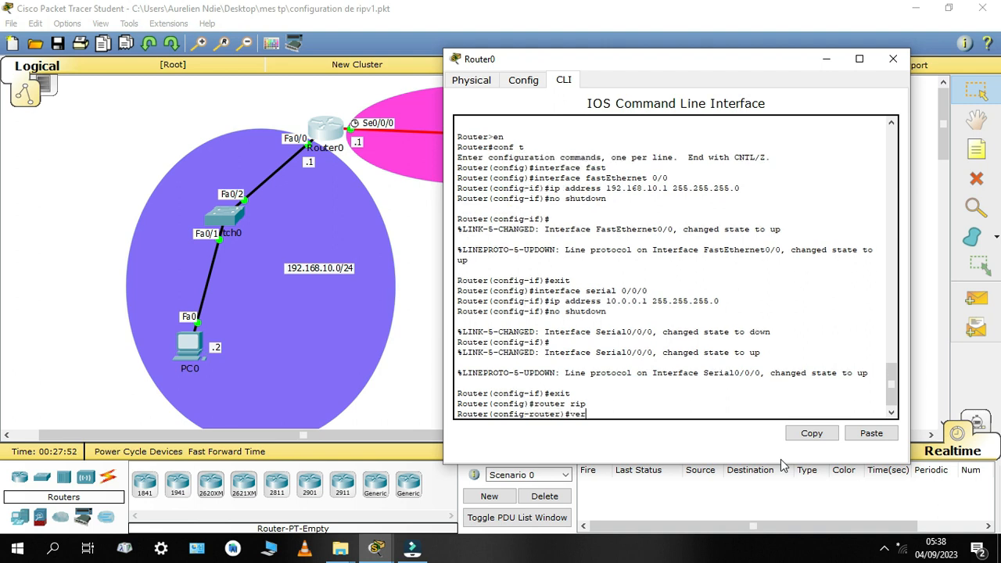
key("BackSpace")
key("BackSpace")
key("Return")
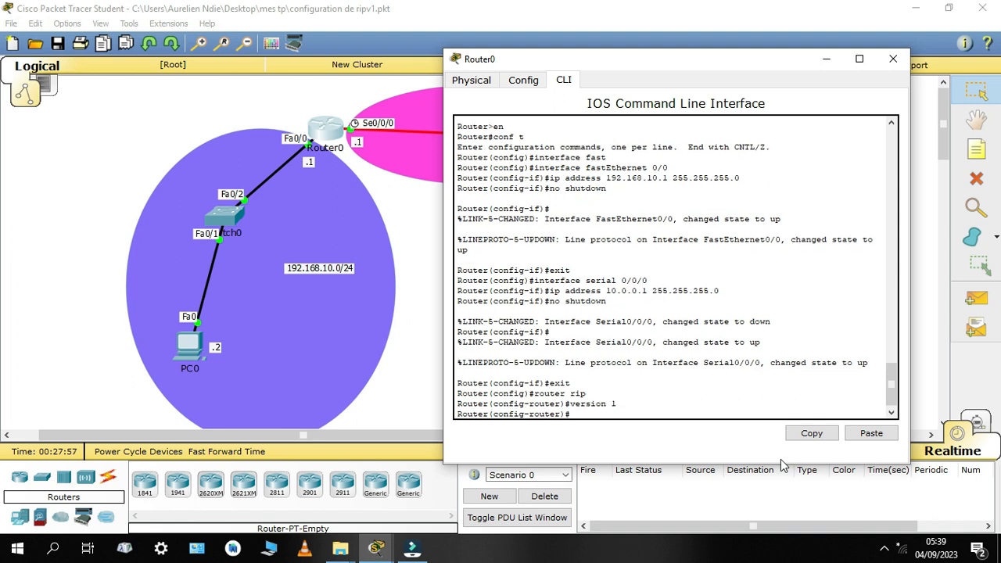
Check the network labels behind Router0's window and advertise network 192.168.10.0 in its RIP configuration
type("network")
left_click_drag(701, 58, 713, 284)
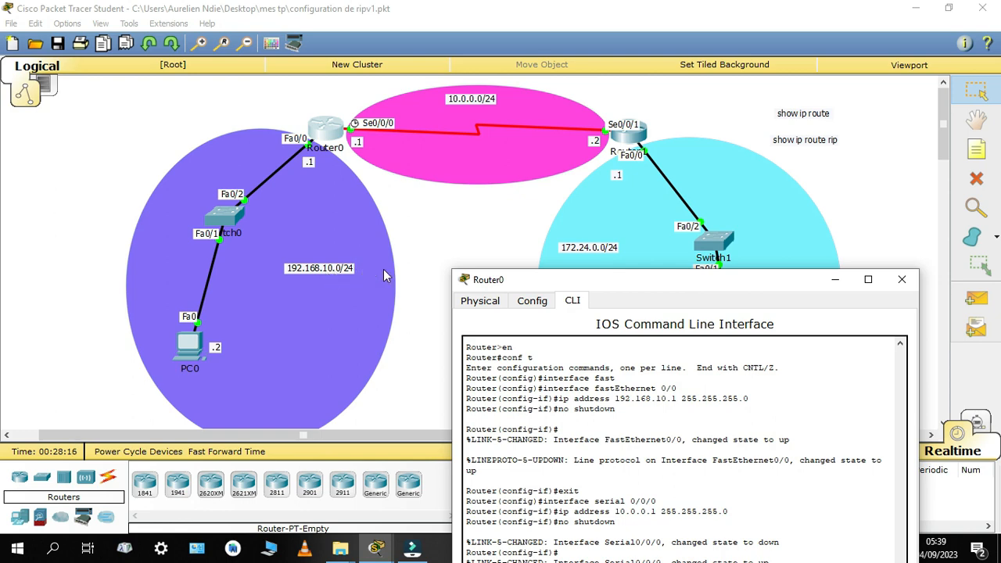
left_click_drag(607, 279, 598, 71)
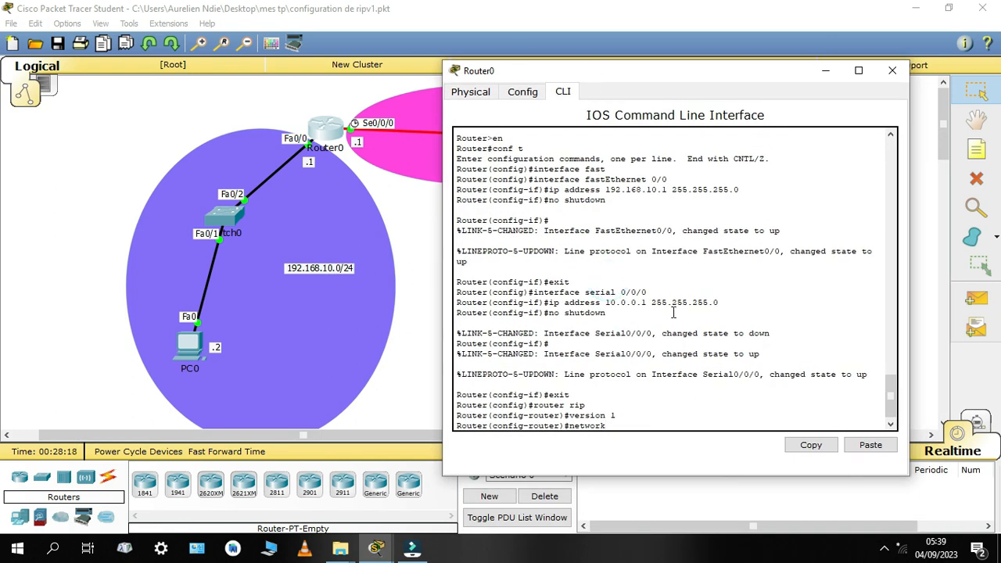
type("192.168.10.0")
key("Return")
Advertise network 10.0.0.0 in Router0's RIP configuration by reusing the previous network command
key("Up")
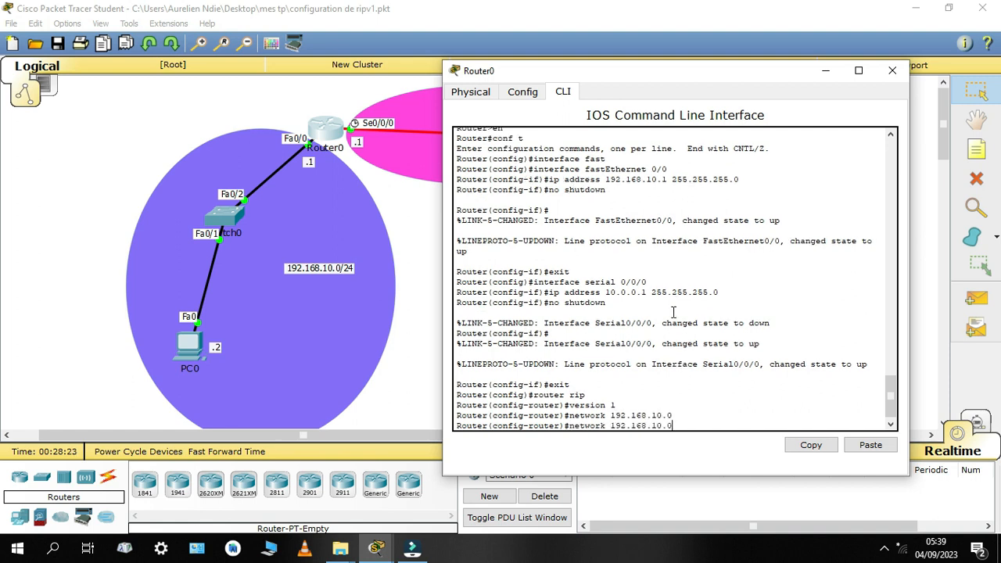
key("BackSpace")
key("BackSpace")
key("BackSpace")
key("BackSpace")
key("BackSpace")
key("BackSpace")
key("BackSpace")
key("BackSpace")
type("0.0.0.0")
key("Return")
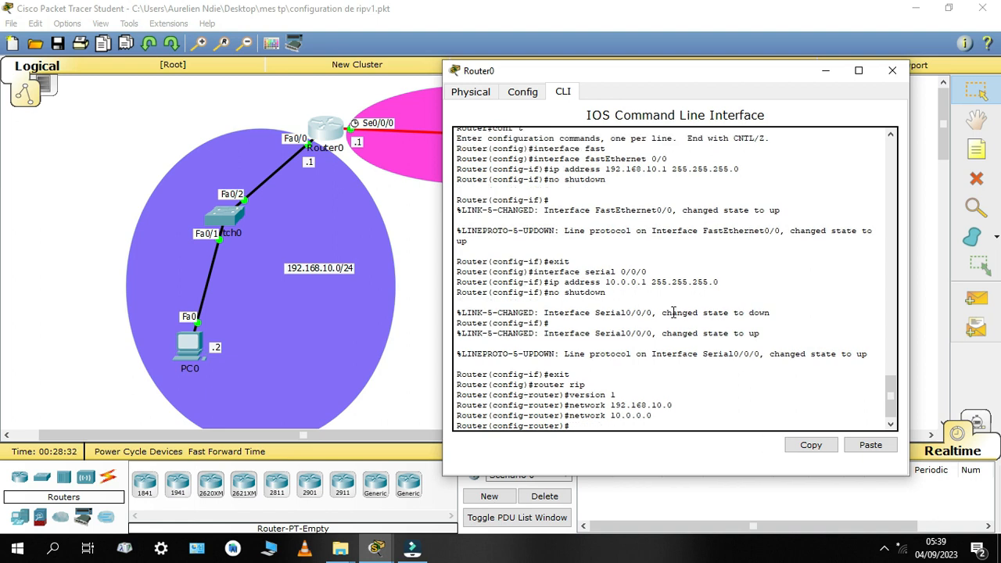
End configuration mode on Router0 and save the running configuration with "wr"
type("end")
key("Return")
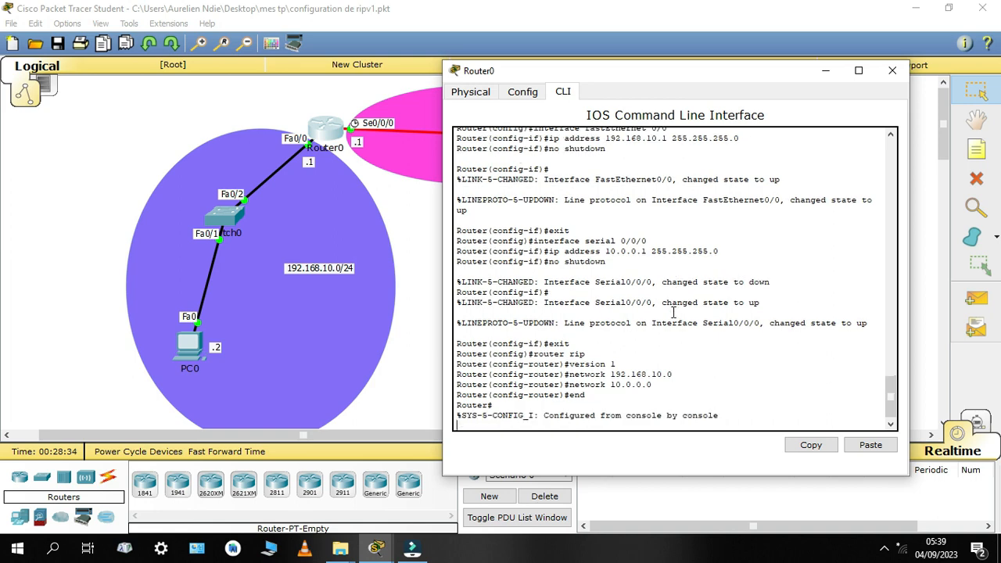
key("Return")
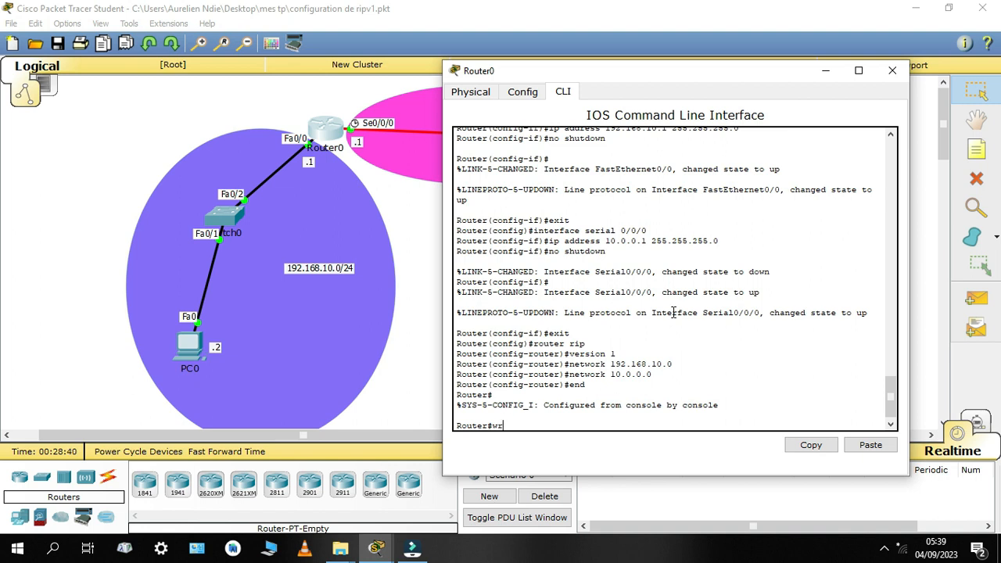
type("wr")
key("Return")
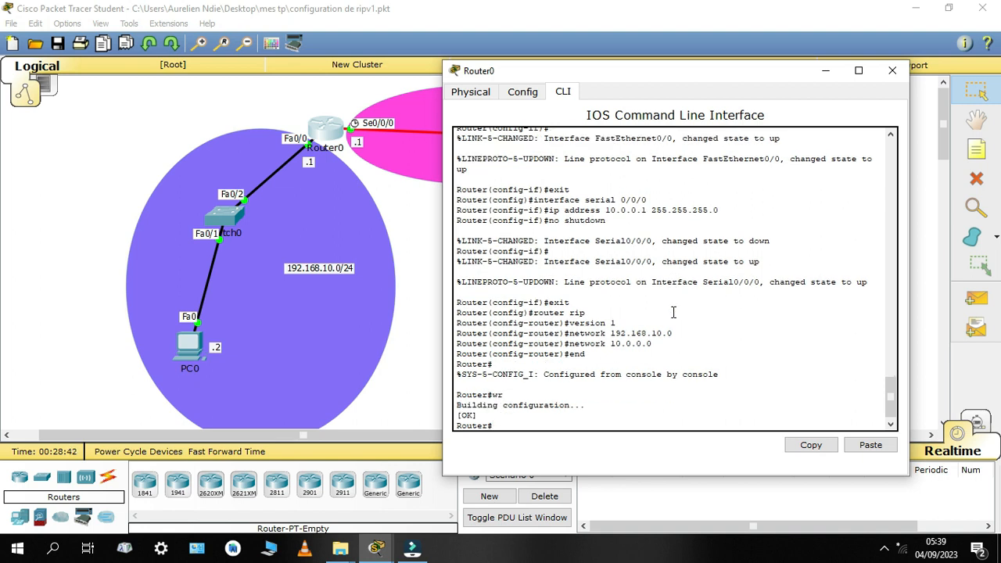
Begin a show command on Router0, move its window clear of the routers, and open Router1's CLI
type("show")
left_click_drag(775, 70, 429, 326)
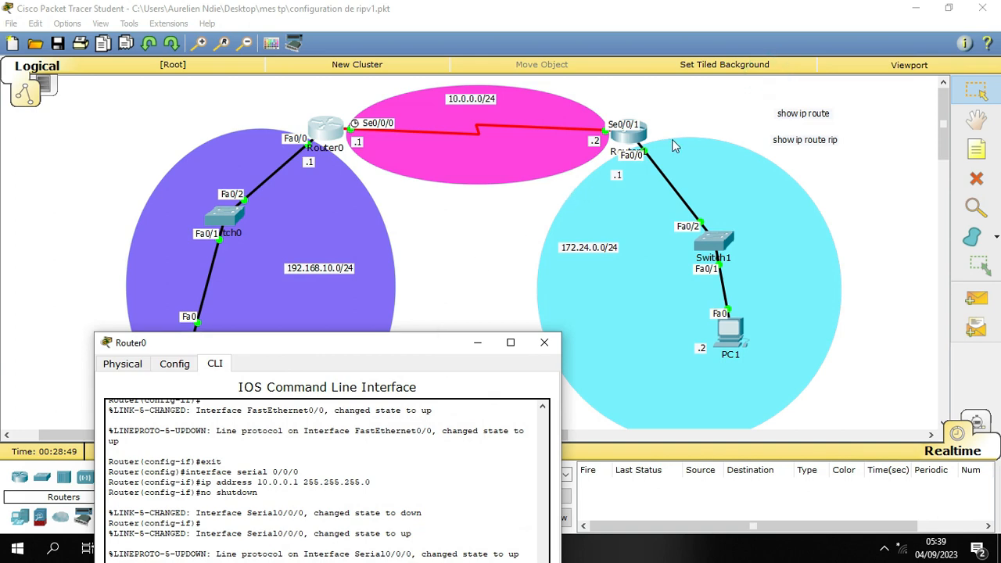
left_click(630, 135)
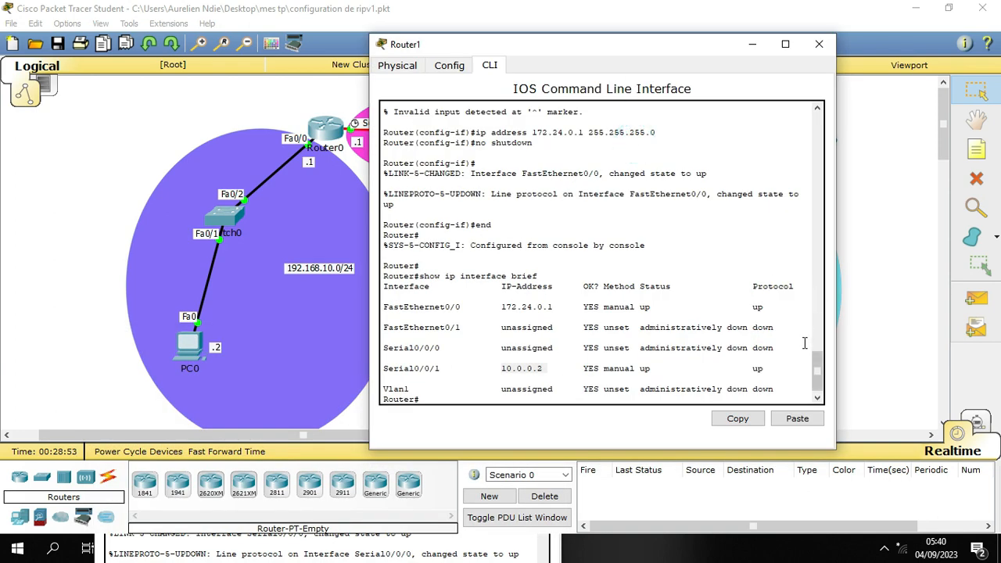
Add several blank prompt lines in Router1's CLI and enter global configuration mode with "conf t"
left_click(788, 396)
key("Return")
key("Return")
key("Return")
key("Return")
key("Return")
key("Return")
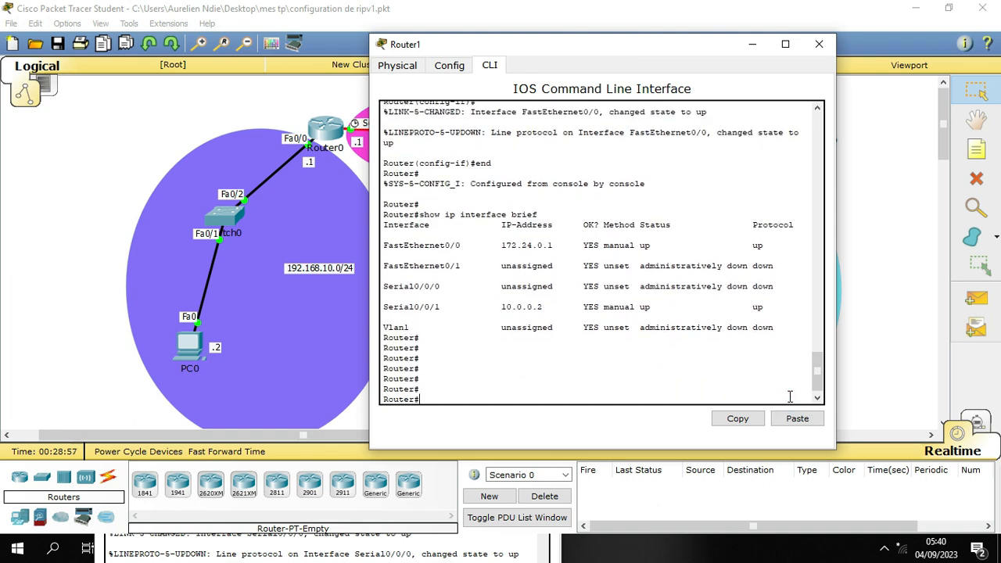
type("conf t")
key("Return")
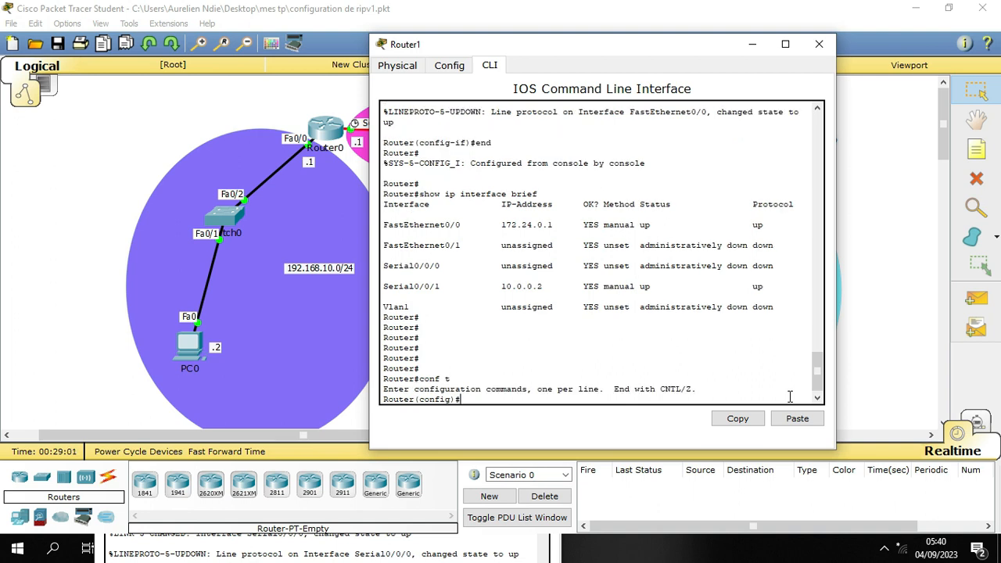
Enter RIP configuration on Router1 with "router rip", list the version options, and set version 1
type("router rip")
key("Return")
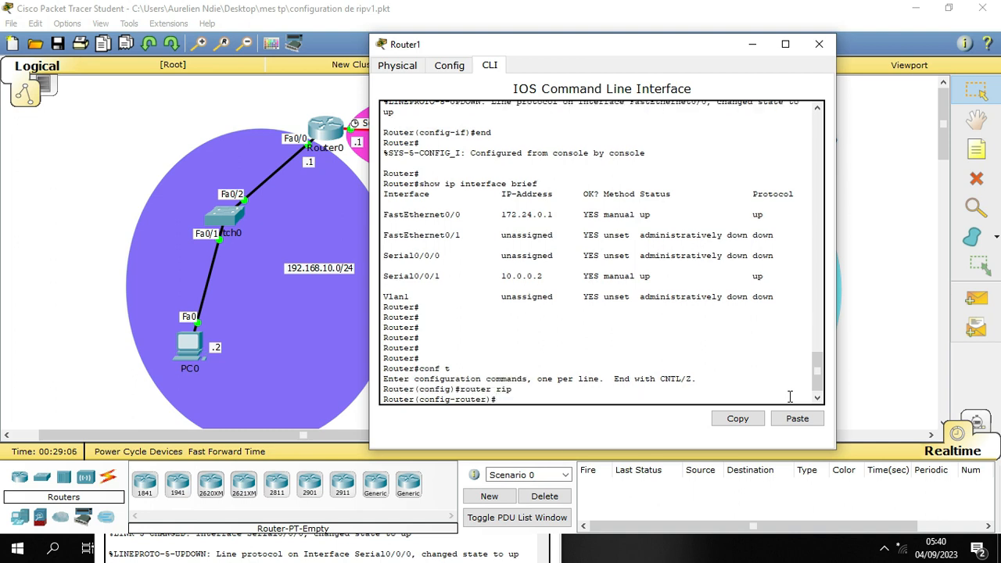
type("versio")
key("BackSpace")
key("BackSpace")
key("BackSpace")
key("BackSpace")
key("BackSpace")
type("ersion ?")
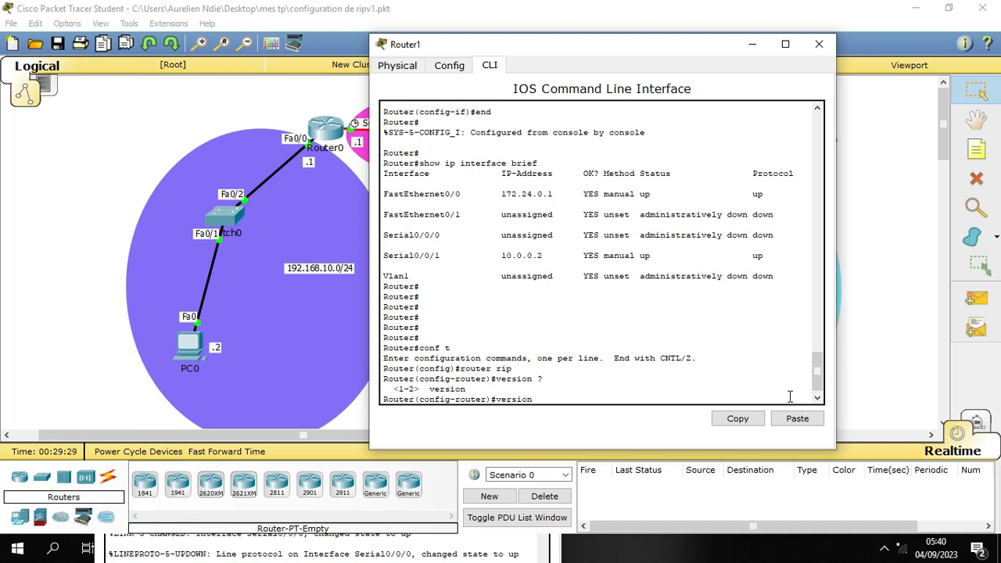
type("1")
key("Return")
Advertise network 172.24.0.0 in Router1's RIP configuration, moving the window to consult the topology
type("ne")
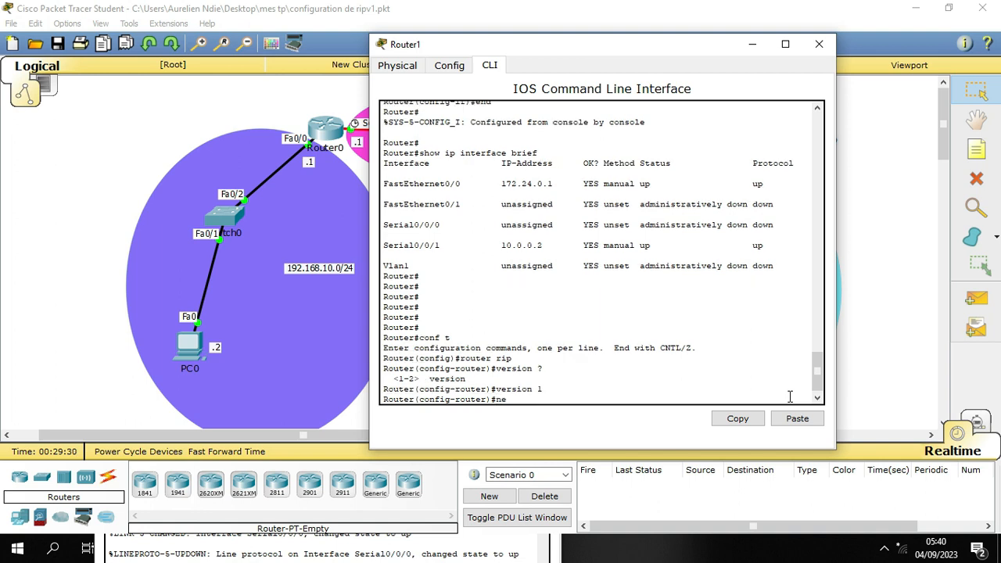
type("twork")
left_click_drag(593, 46, 397, 196)
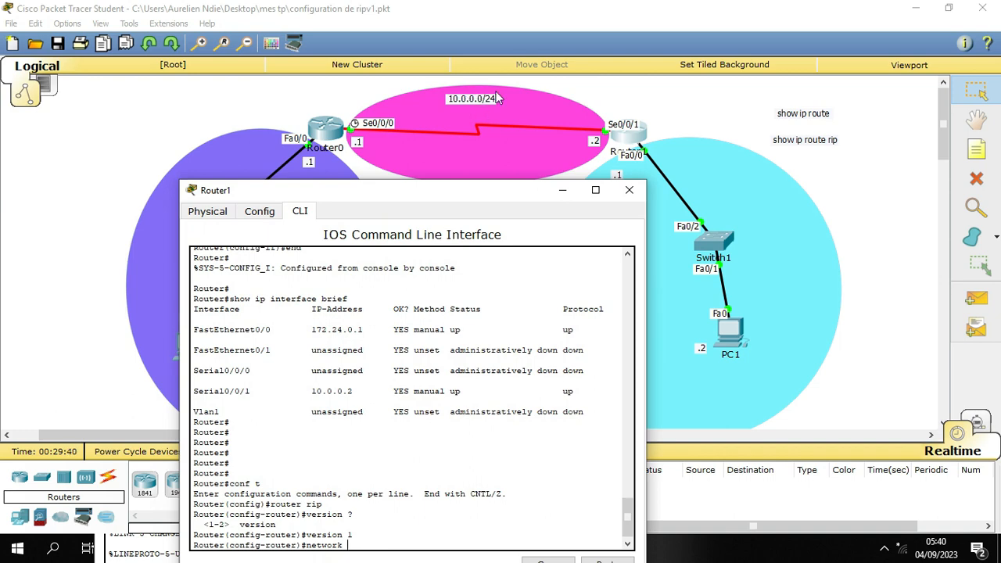
left_click_drag(519, 192, 637, 95)
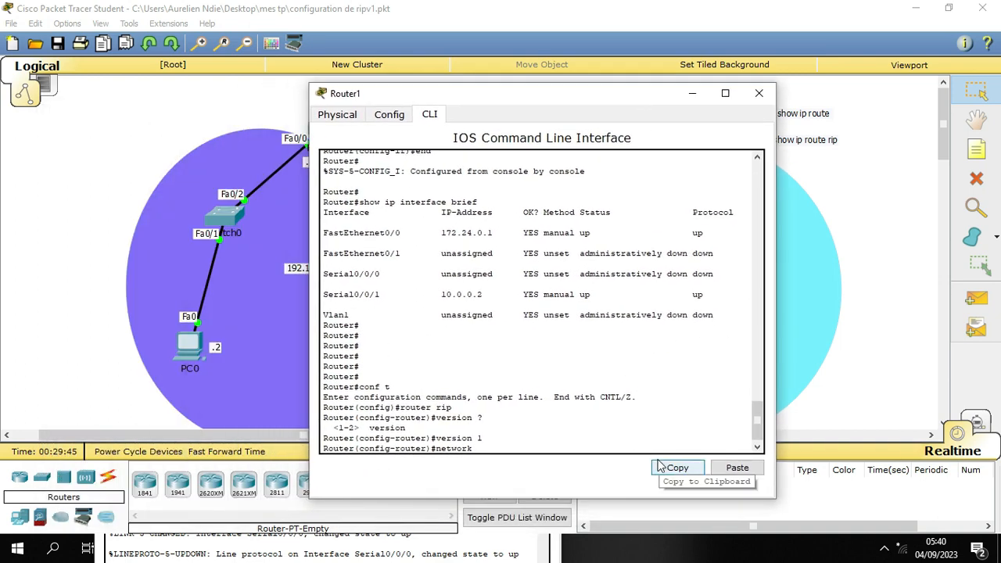
type("172.24.0.0")
key("Return")
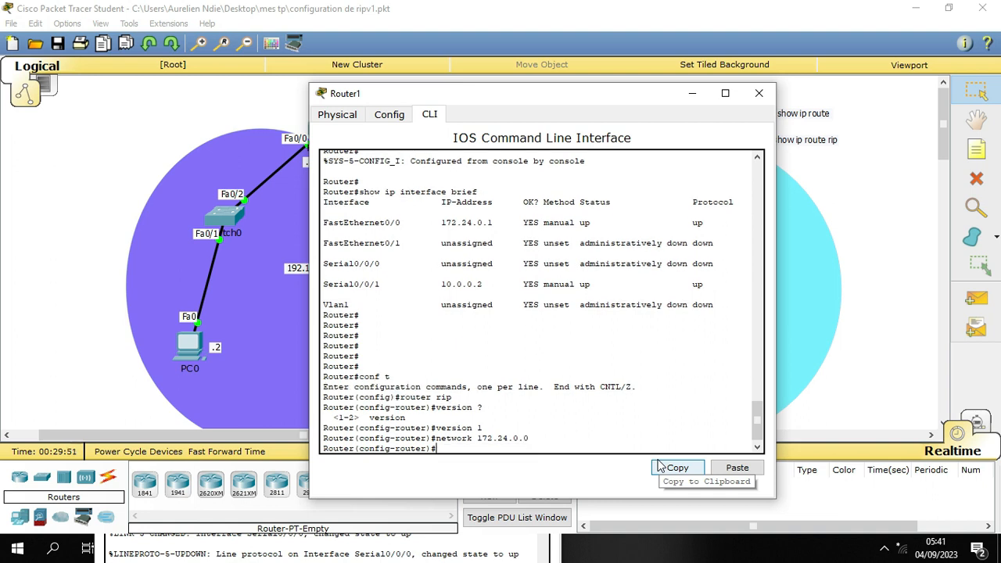
Advertise network 10.0.0.0 in Router1's RIP configuration by reusing the previous network command
key("Up")
key("BackSpace")
key("BackSpace")
key("BackSpace")
key("BackSpace")
key("BackSpace")
key("BackSpace")
type("10.0")
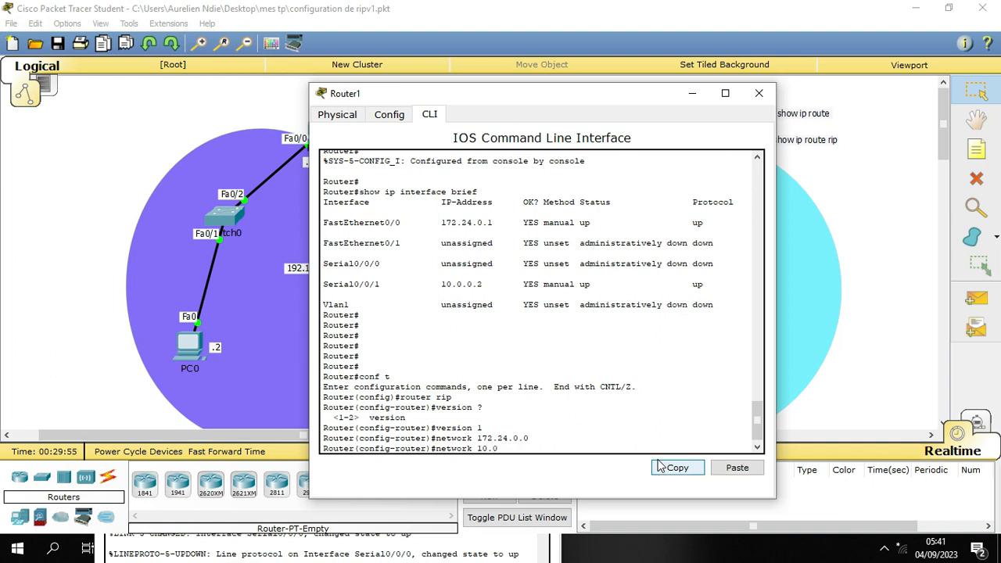
type(".0.0.0")
key("Return")
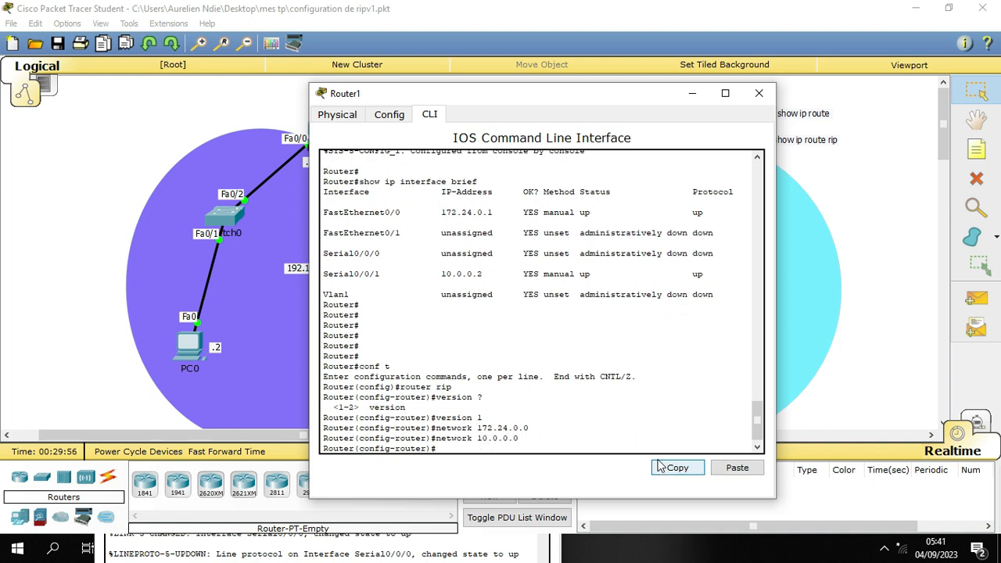
End configuration mode on Router1 and save with "copy running-config startup-config", accepting the default destination filename
type("end")
key("Return")
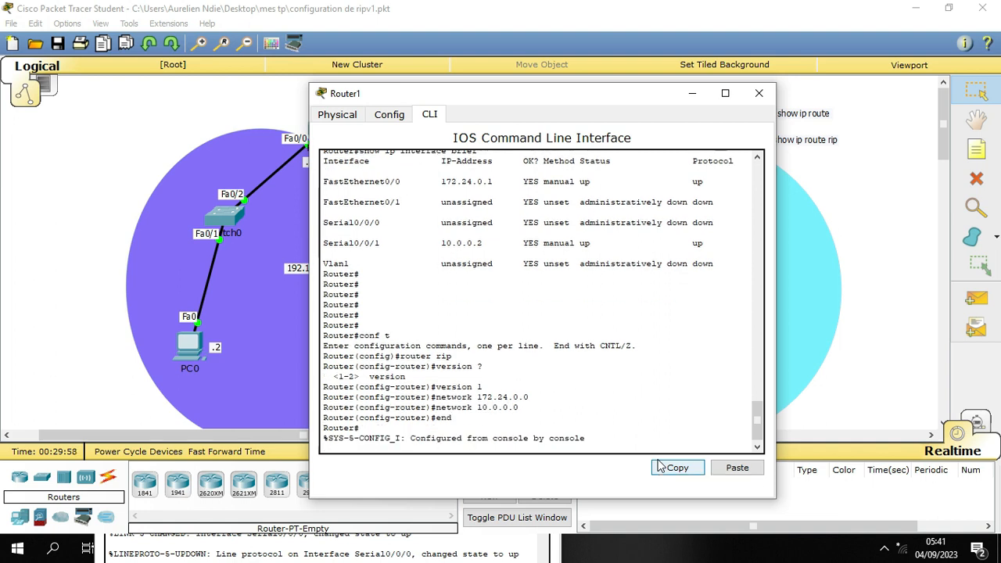
key("Return")
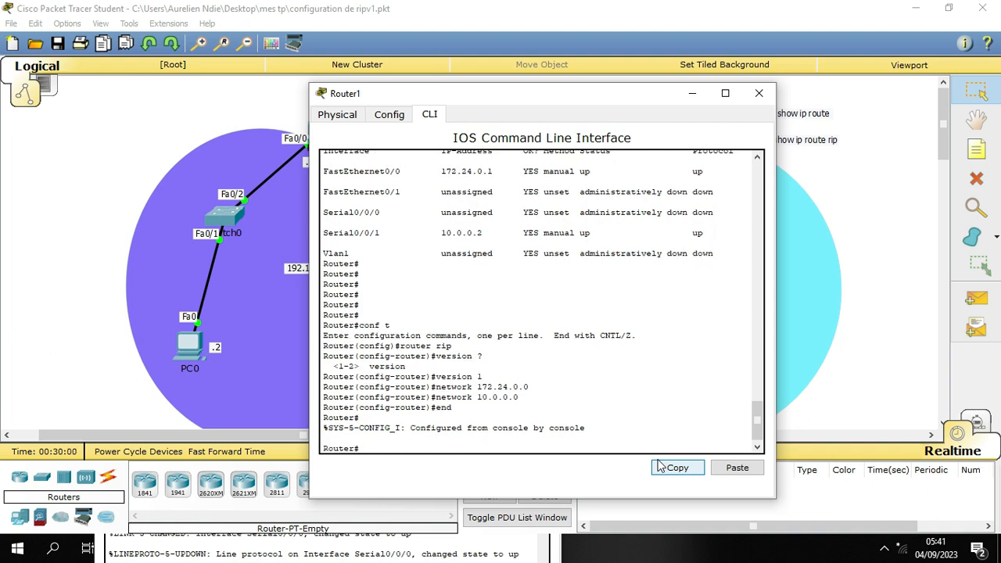
key("BackSpace")
type("copy runni")
key("Tab")
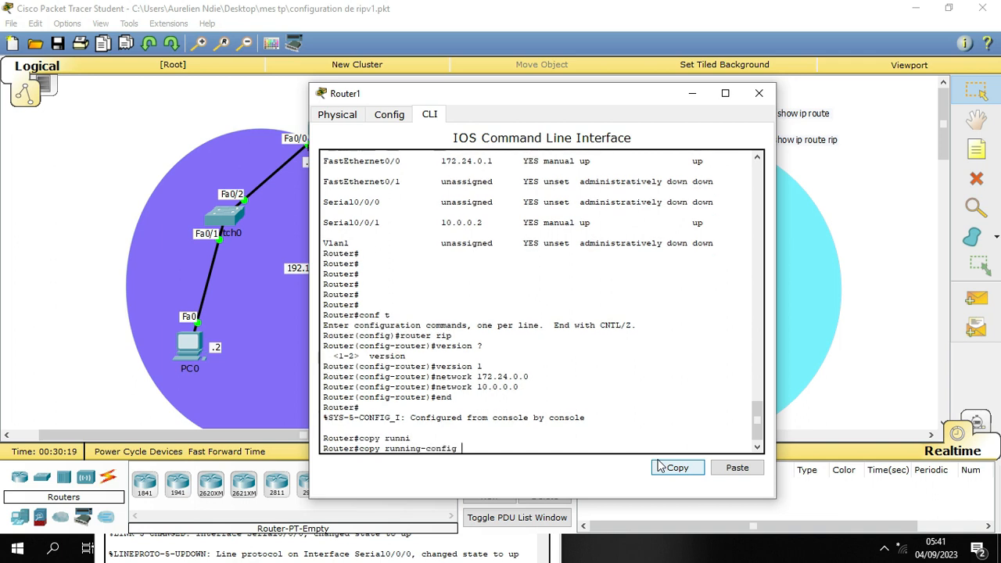
type("star")
key("Tab")
key("Return")
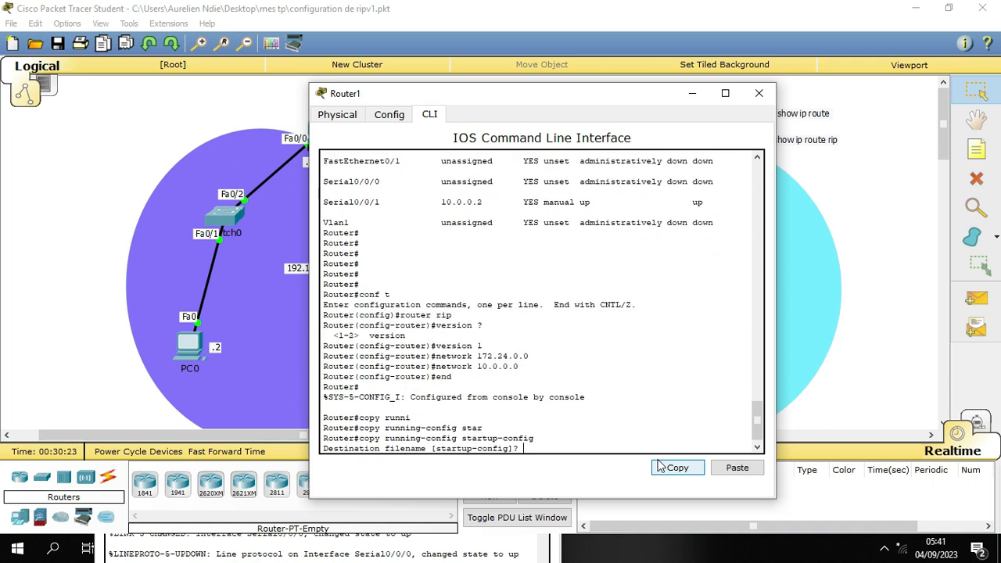
key("Return")
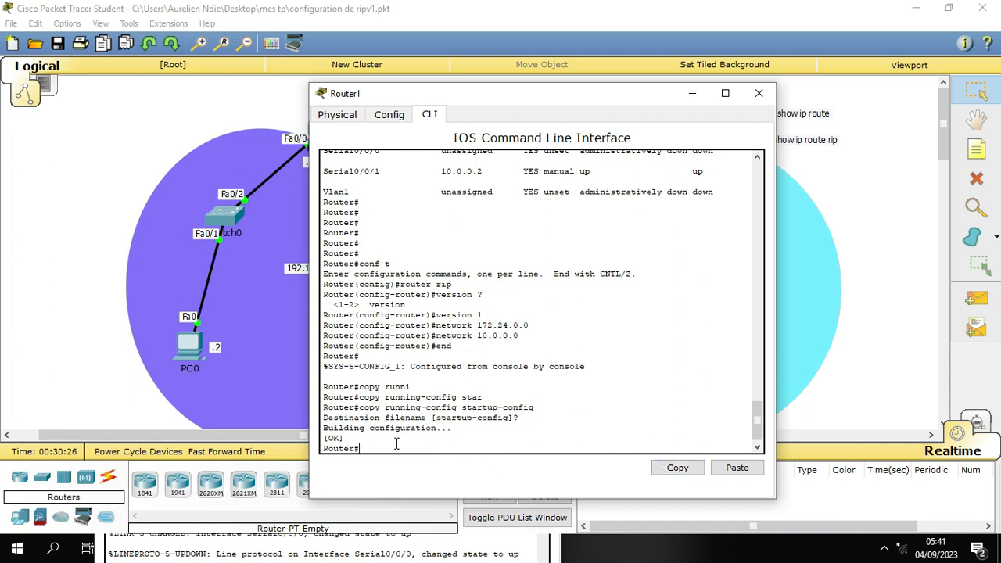
Run "show ip route" on Router1 and examine the R entry against the RIP code in the legend
type("show ip route")
key("Return")
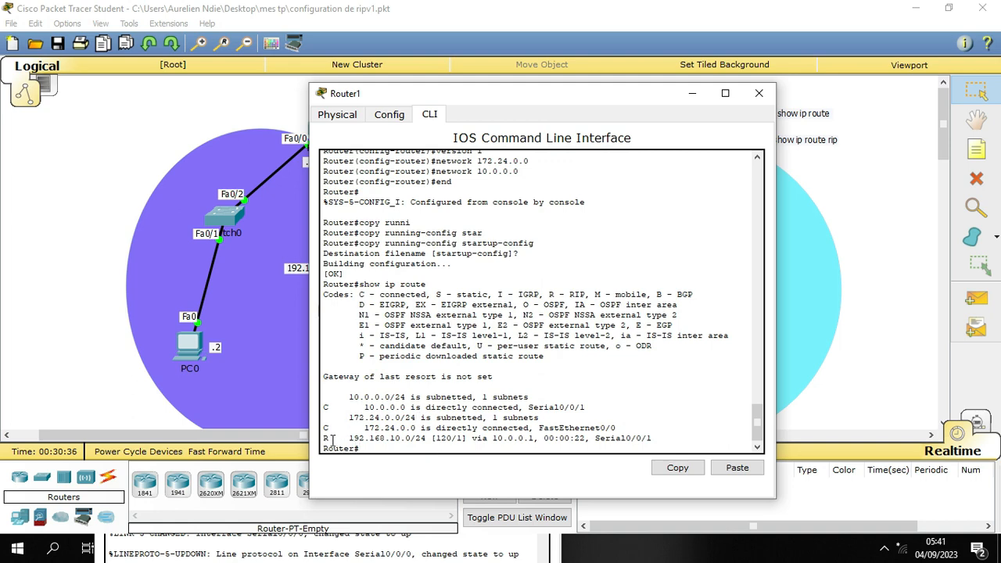
left_click_drag(326, 441, 468, 437)
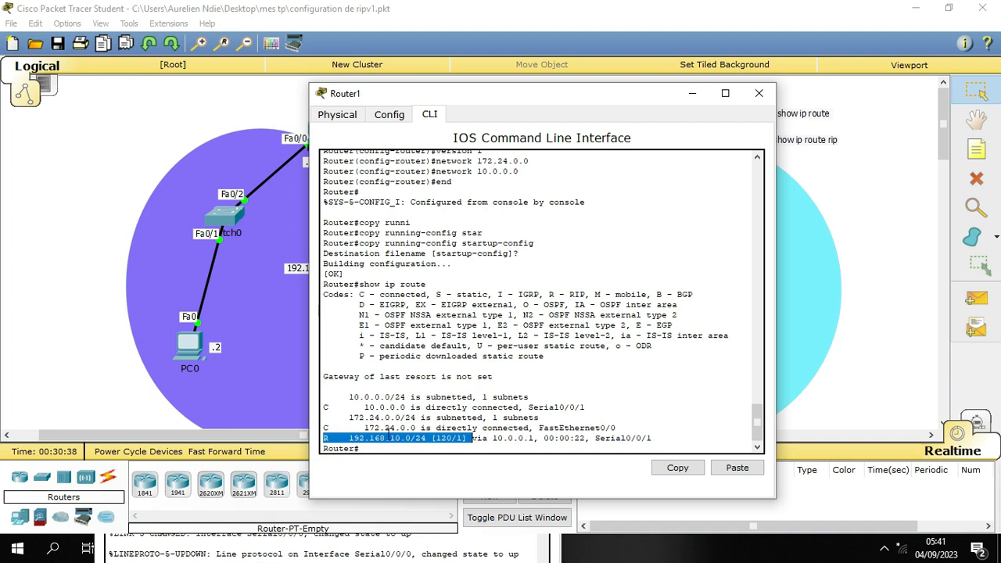
left_click(327, 438)
left_click_drag(326, 438, 344, 439)
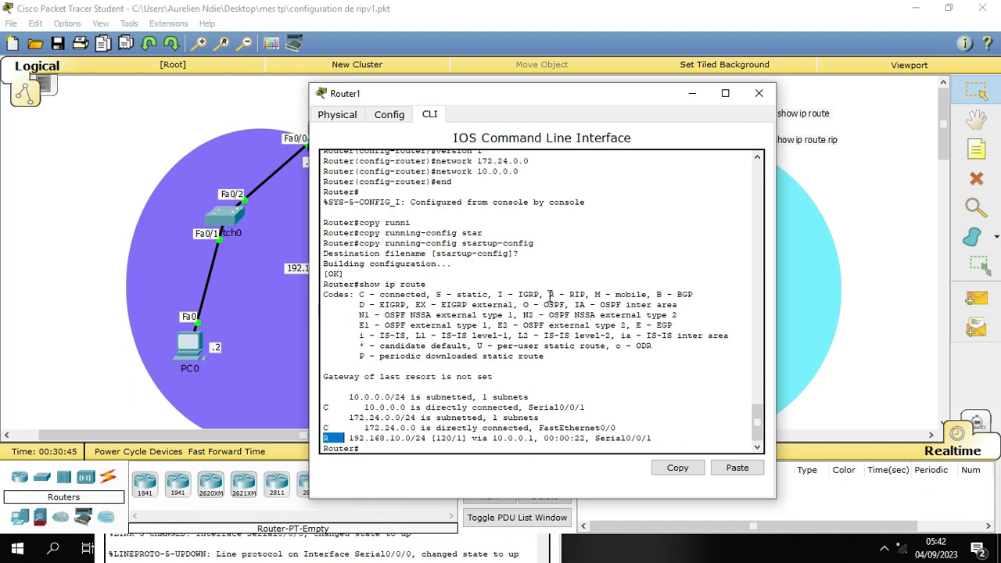
left_click_drag(550, 295, 585, 295)
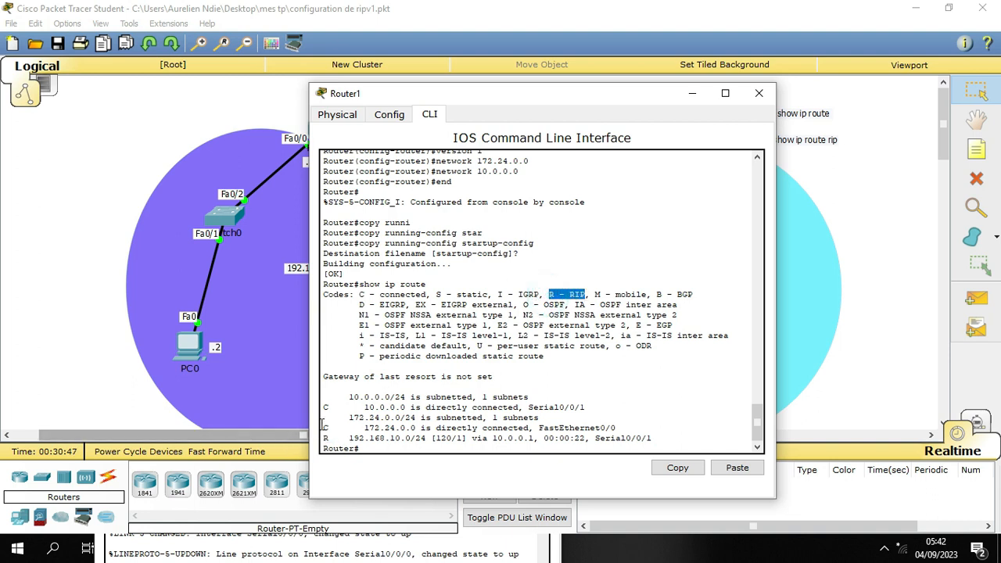
left_click_drag(325, 438, 336, 438)
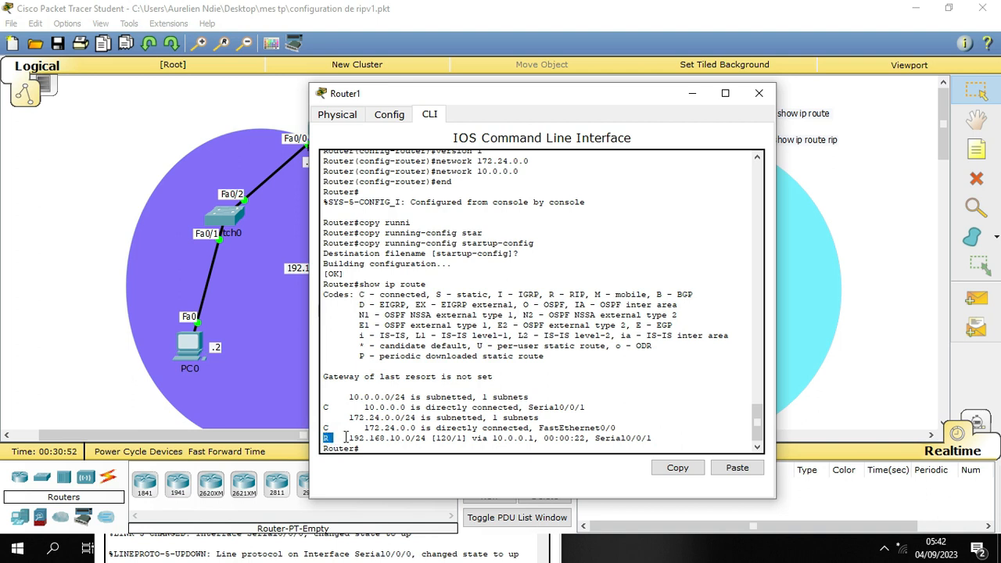
left_click_drag(344, 438, 554, 447)
Display only Router1's RIP routes with "show ip route rip", moving the window clear of the topology notes
left_click(387, 449)
type("show")
left_click_drag(576, 96, 490, 61)
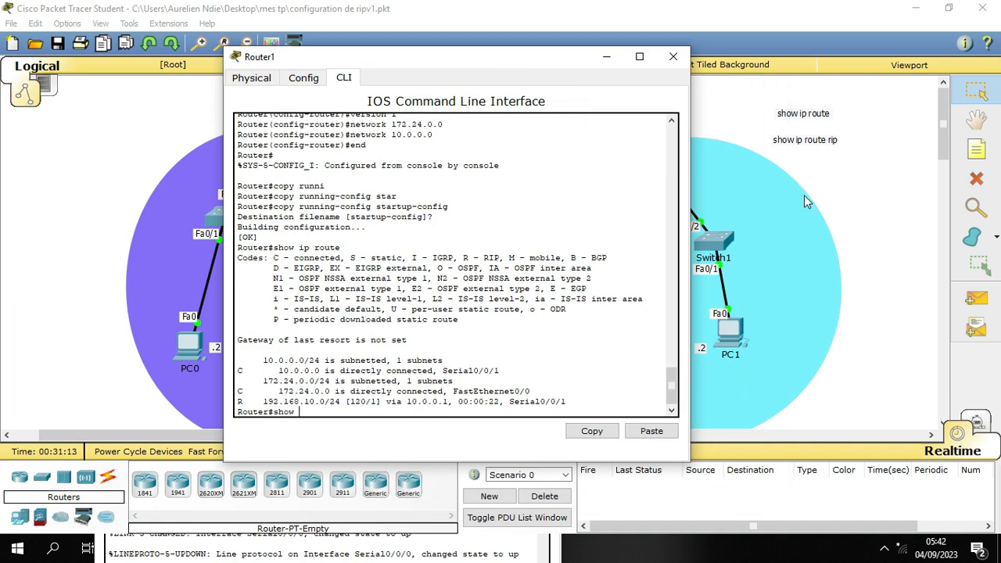
type("ip route rip")
key("Return")
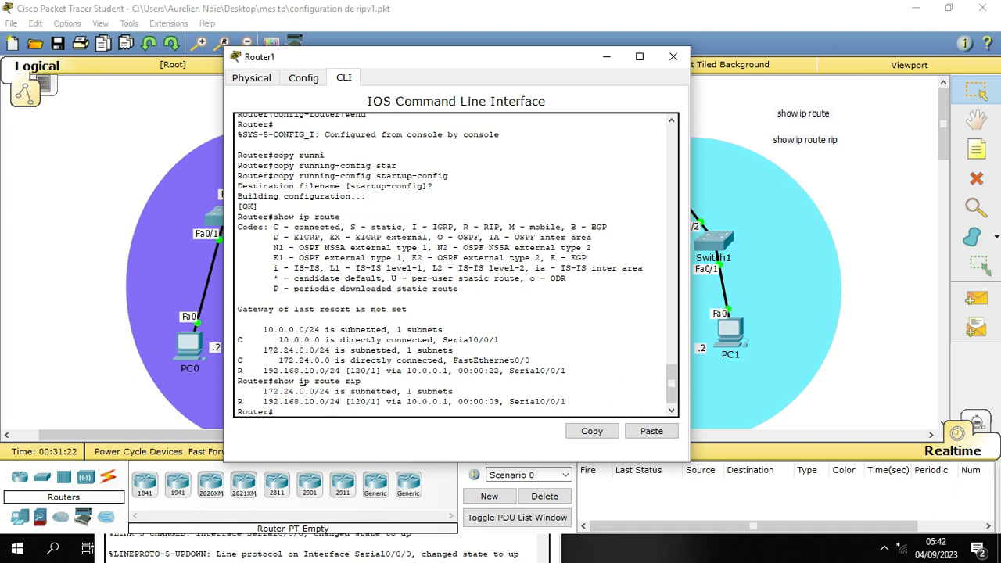
scroll(302, 294, "up", 2)
scroll(301, 294, "down", 2)
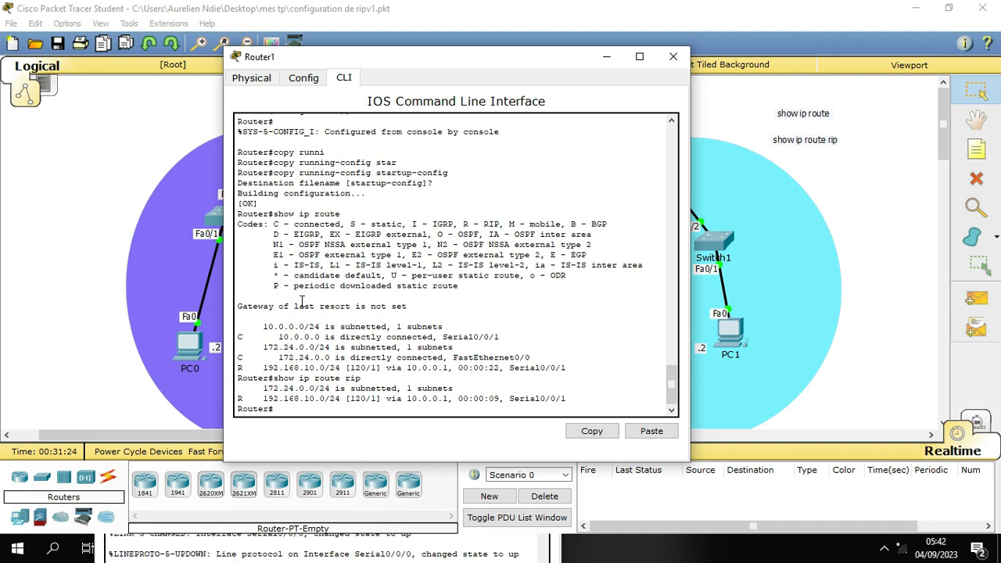
Rerun "show ip route rip" on Router1 and highlight the returned route lines
key("Up")
key("Return")
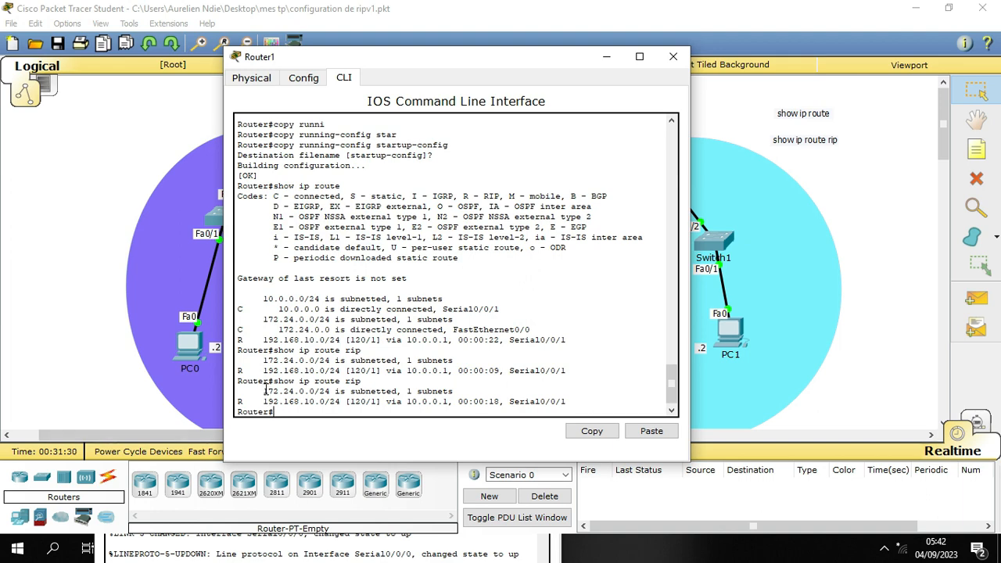
left_click_drag(263, 389, 581, 404)
left_click(581, 404)
left_click_drag(259, 401, 400, 402)
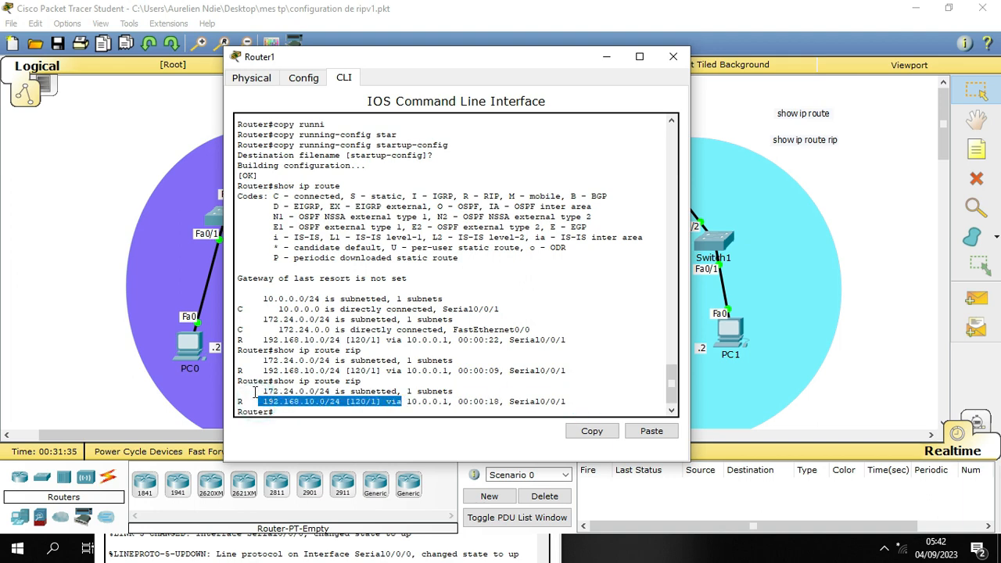
left_click_drag(255, 392, 571, 403)
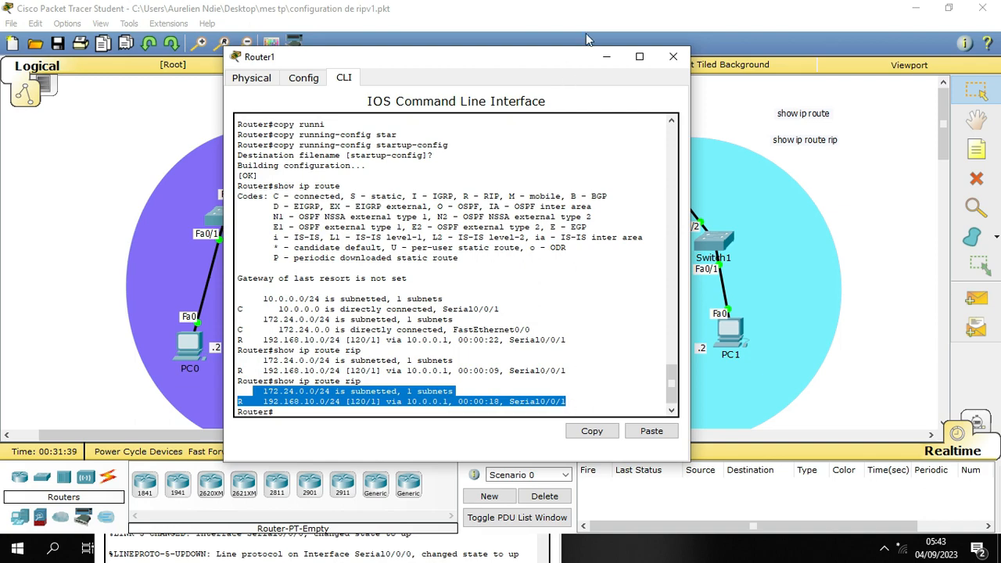
Switch to Router0's CLI, complete the pending command as "show ip route", and examine its RIP route entry
left_click(606, 56)
left_click(493, 543)
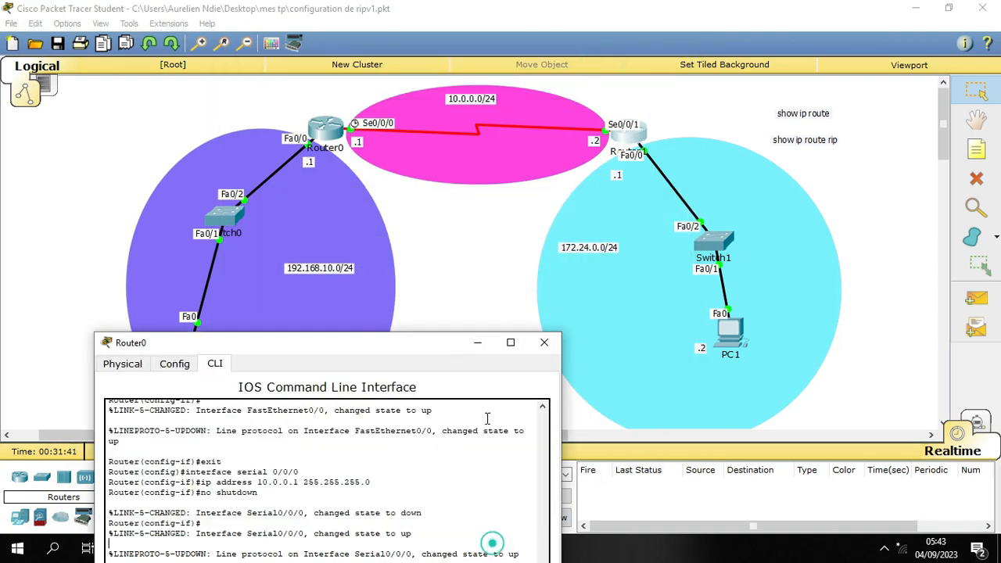
left_click_drag(431, 342, 537, 60)
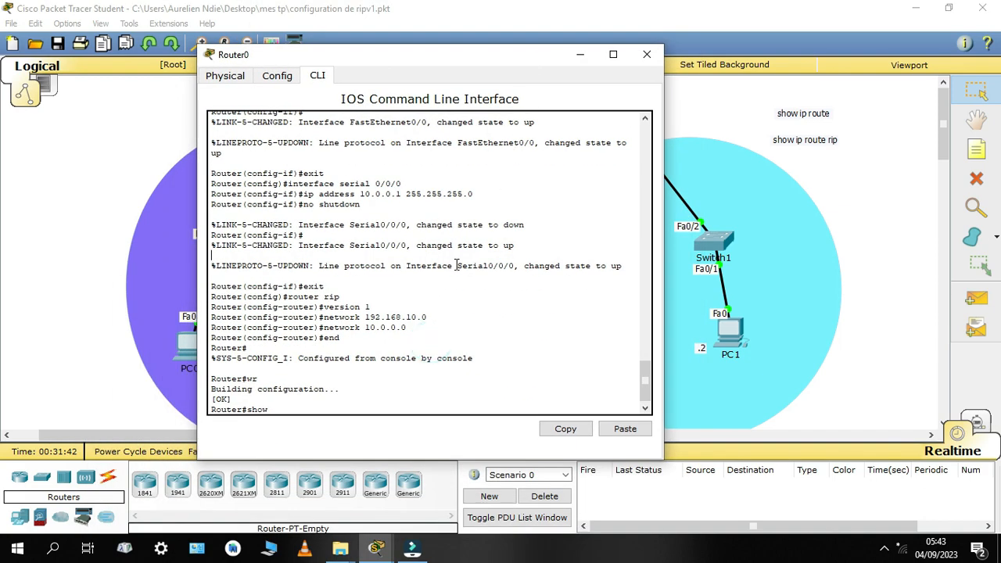
type("ip")
key("BackSpace")
key("BackSpace")
key("BackSpace")
key("BackSpace")
type("p rouy")
key("BackSpace")
type("te")
key("Return")
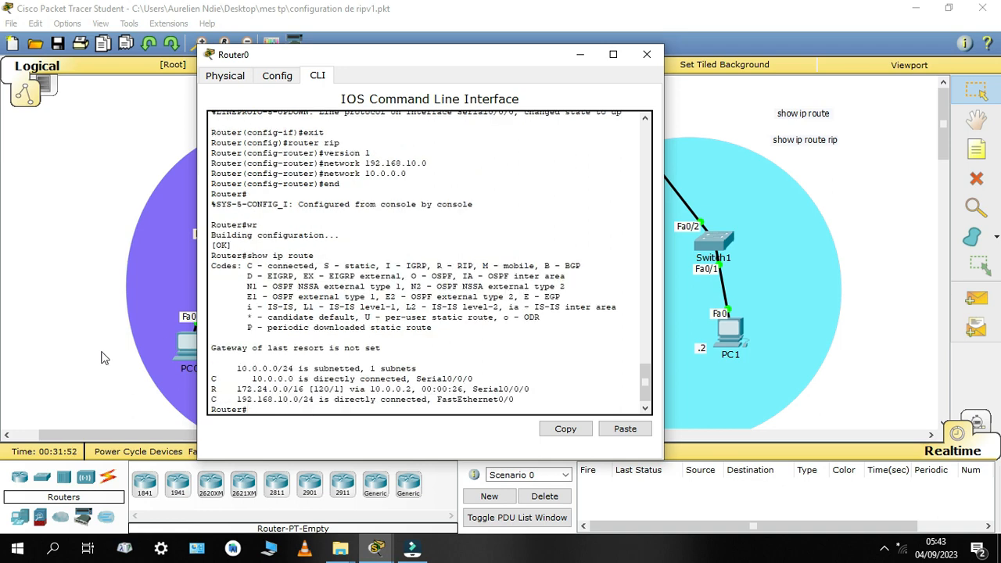
left_click_drag(211, 389, 530, 388)
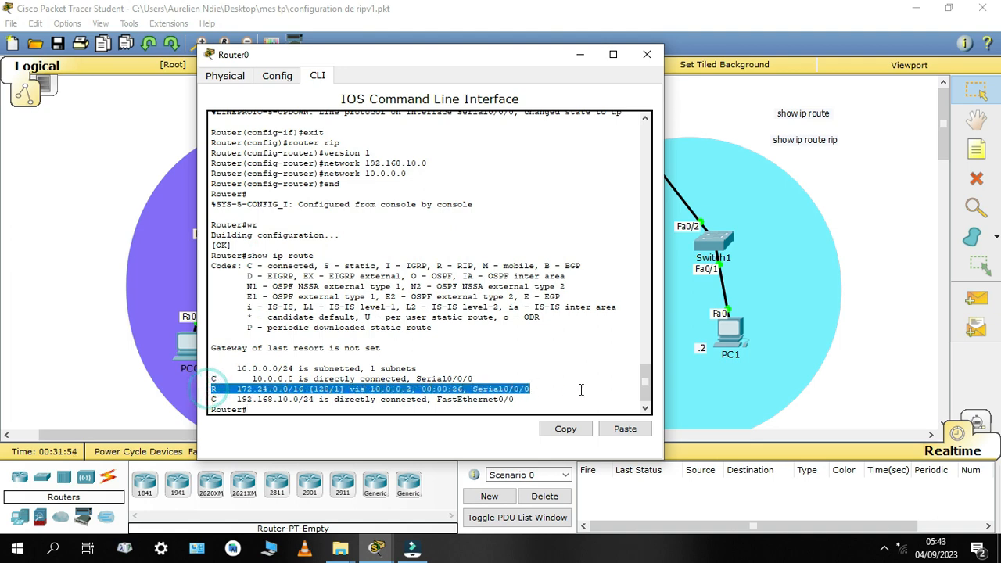
left_click(580, 56)
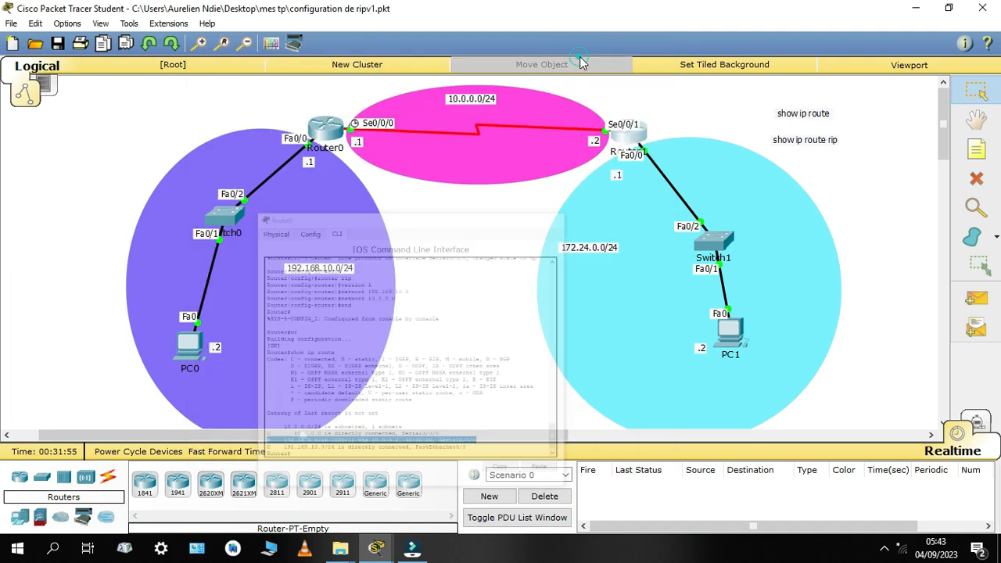
Open PC1's Command Prompt, move its window clear of PC0's network, and ping 192.168.10.2
left_click(730, 346)
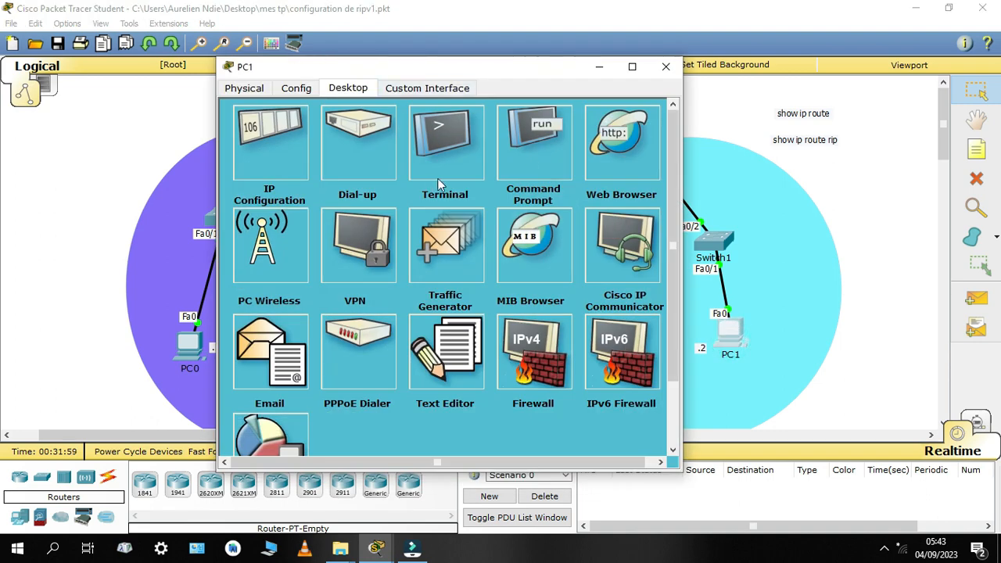
left_click(524, 156)
left_click_drag(524, 66, 757, 14)
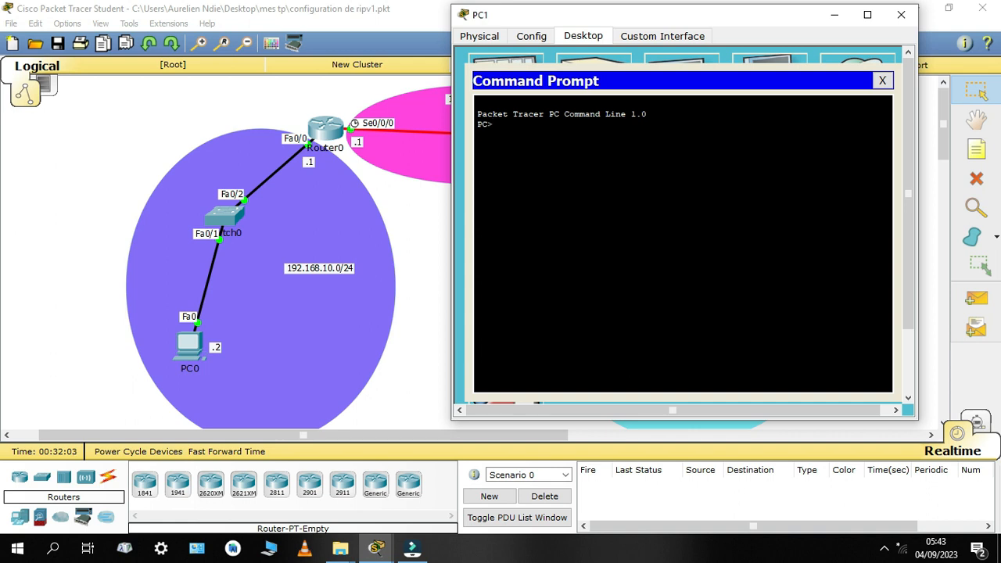
type("ping 192.1")
key("BackSpace")
key("BackSpace")
type("68.10")
key("Return")
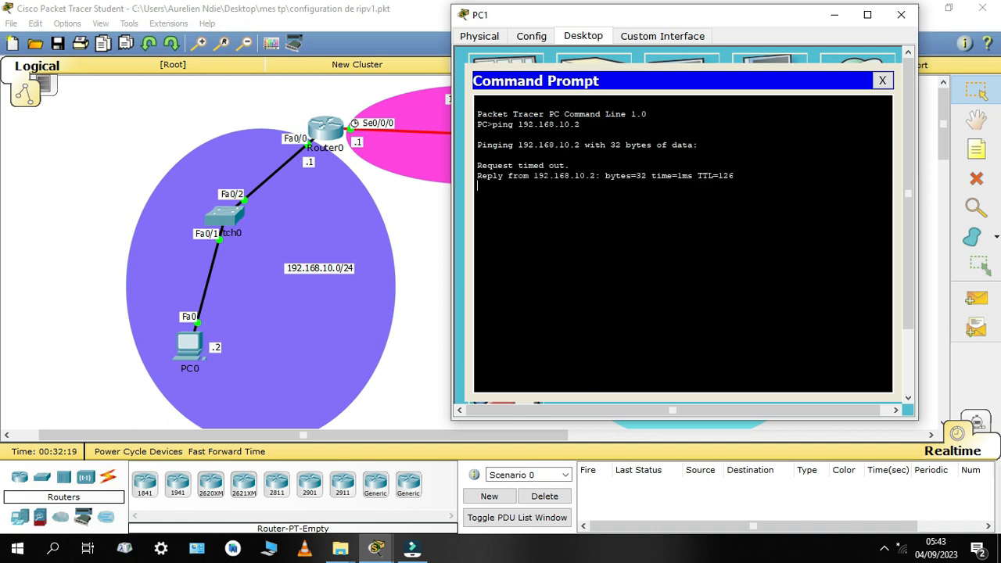
Highlight the first reply line of PC1's ping and repeat the ping to 192.168.10.2
triple_click(479, 165)
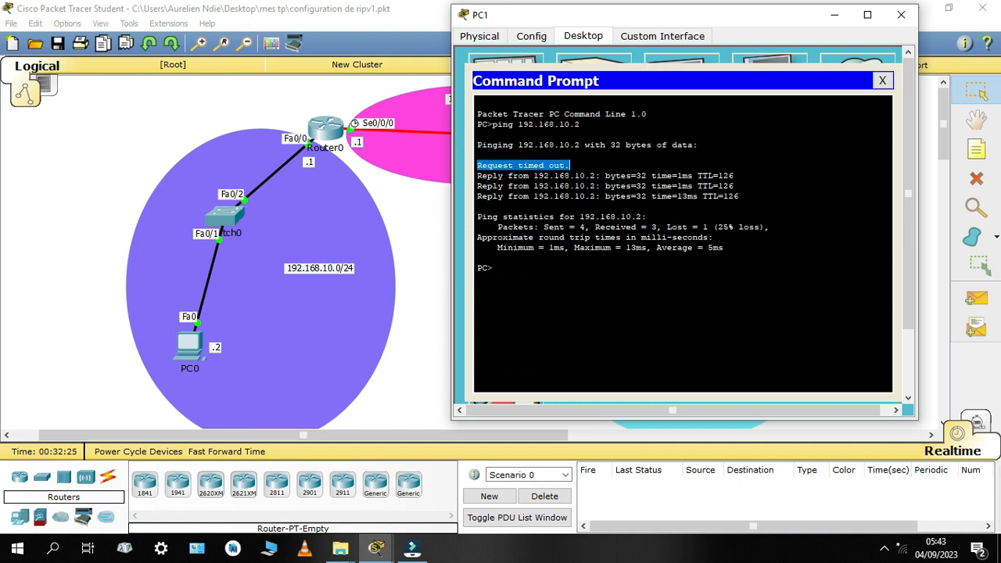
key("Up")
key("Return")
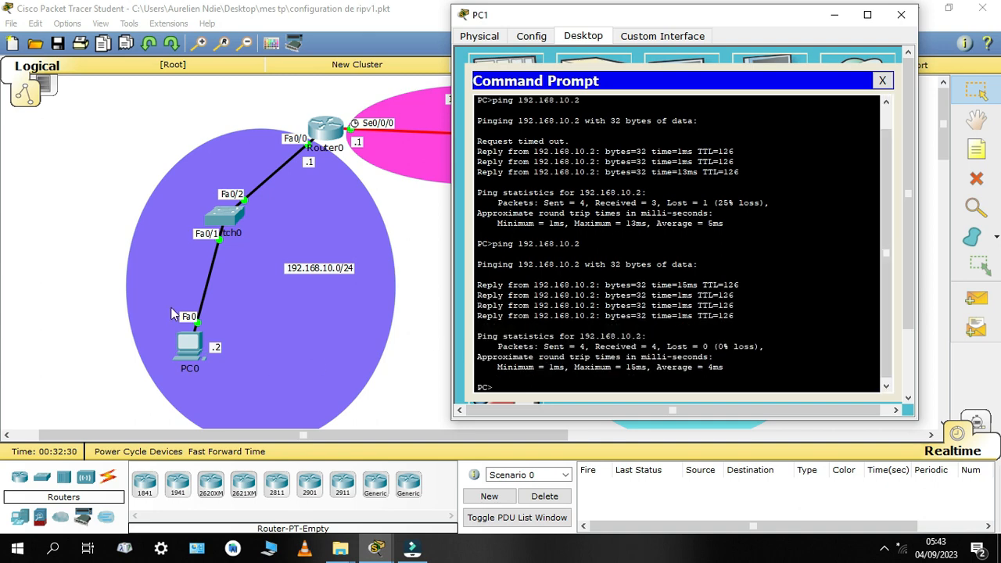
Ping 172.24.0.2 from PC0's Command Prompt, moving its window clear of PC1's network
left_click(190, 343)
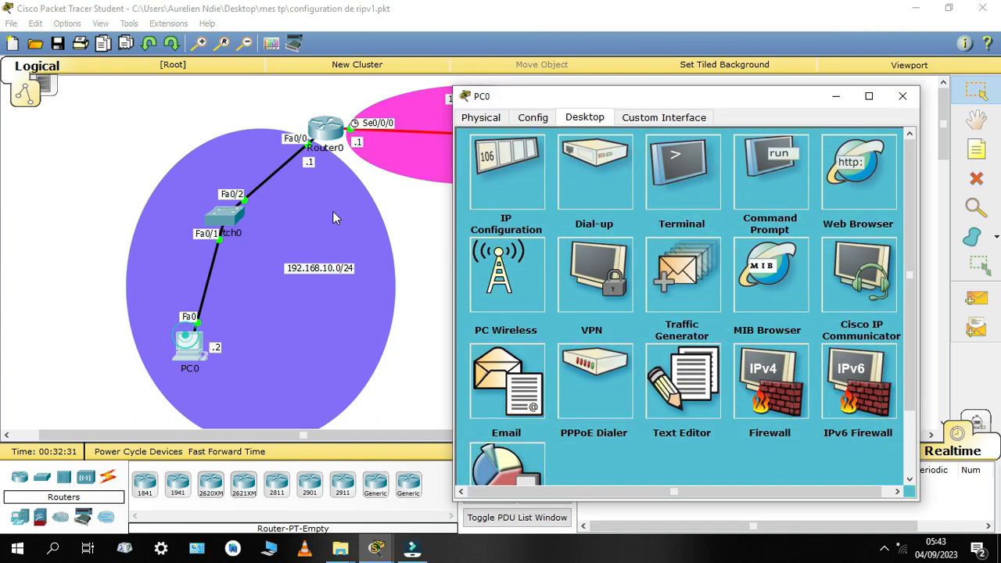
left_click(752, 179)
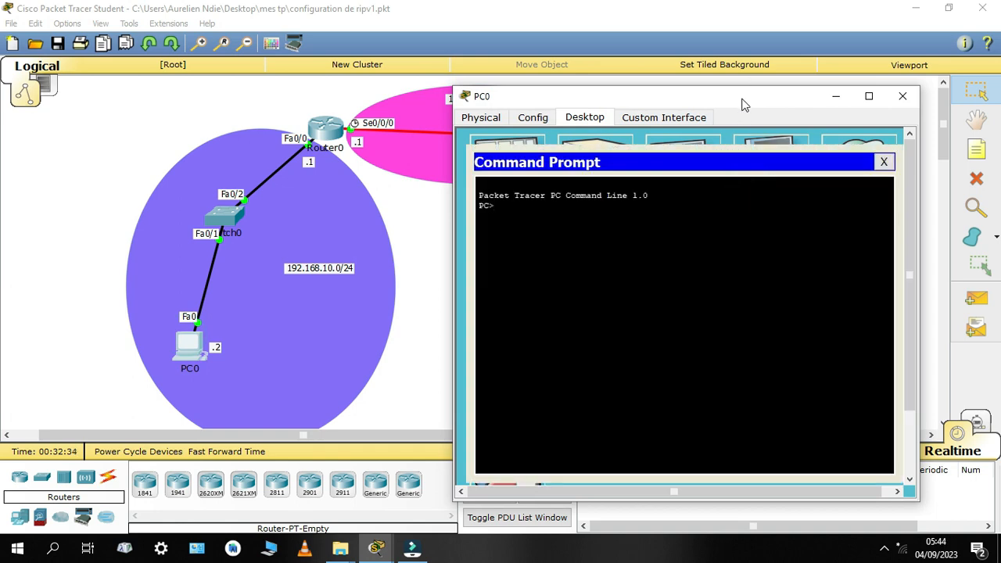
type("ping 172.24.0.2")
left_click_drag(743, 96, 306, 92)
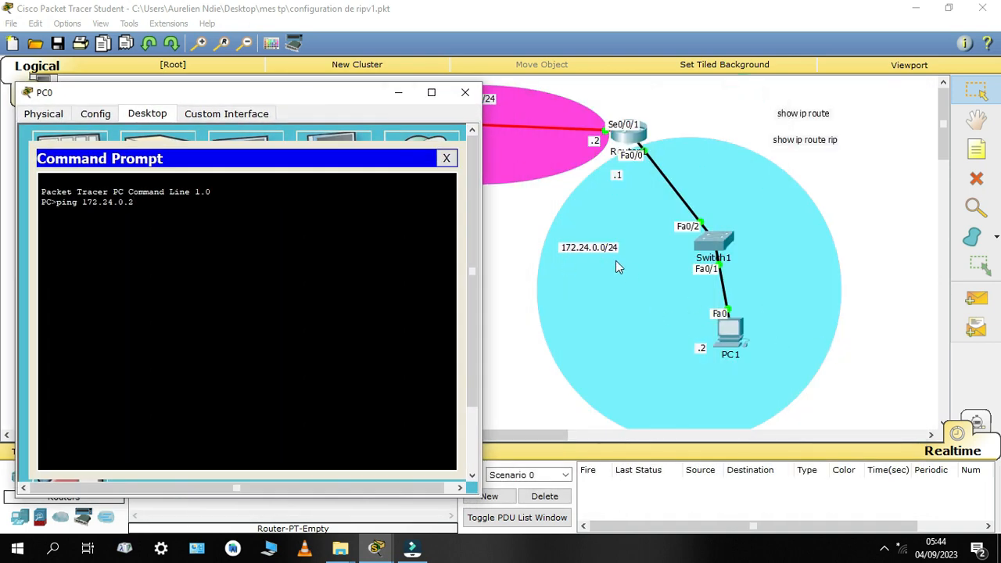
key("Return")
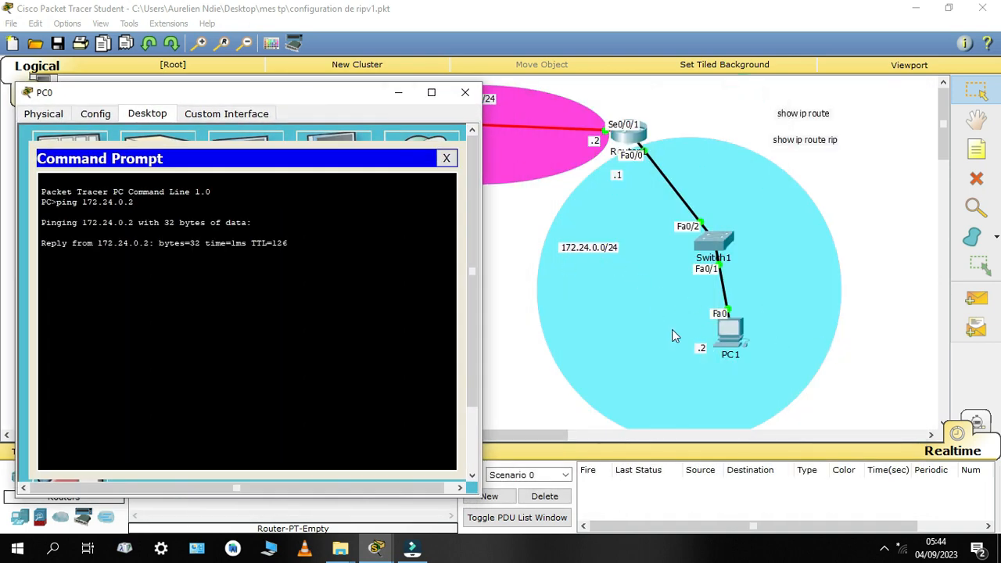
left_click_drag(394, 92, 599, 93)
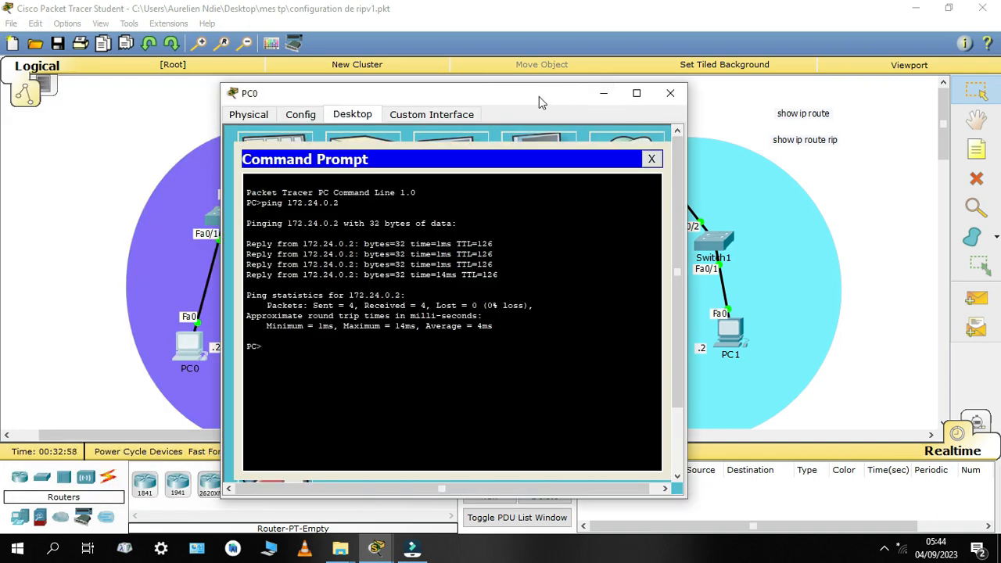
left_click_drag(539, 97, 401, 99)
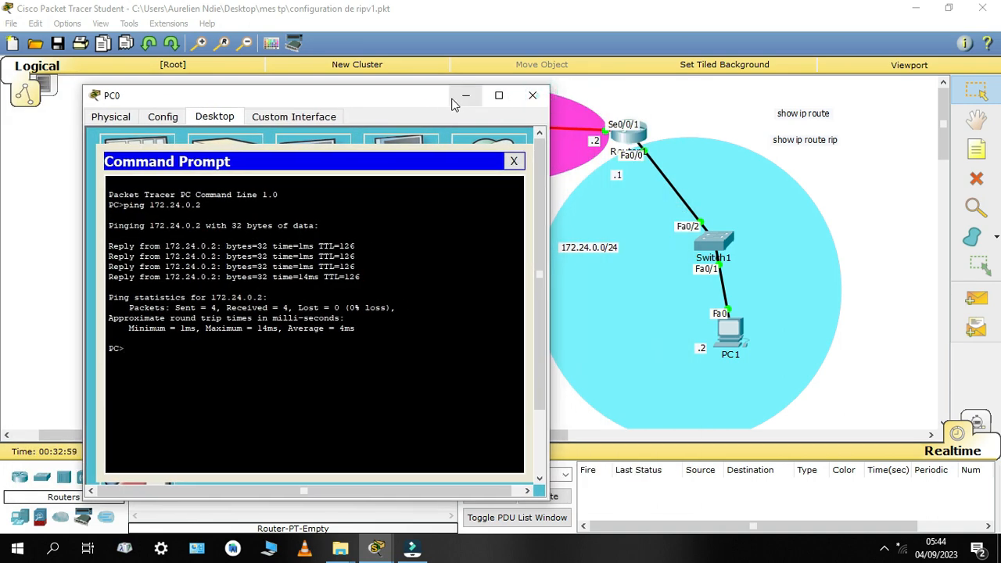